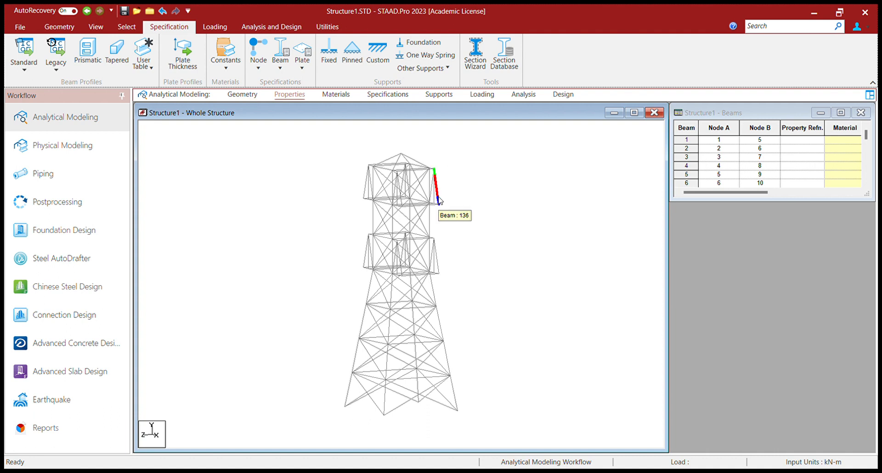
Delete the whole existing tower structure and switch to geometry modelling.
scroll(442, 213, "down", 3)
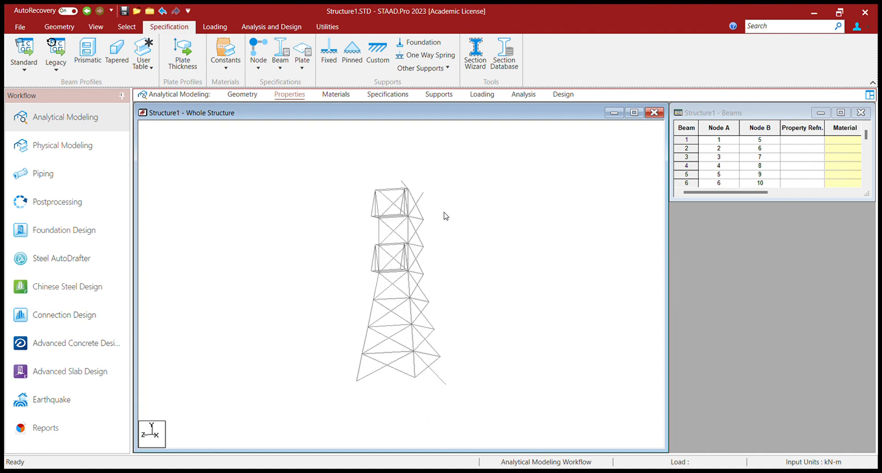
left_click_drag(332, 171, 488, 431)
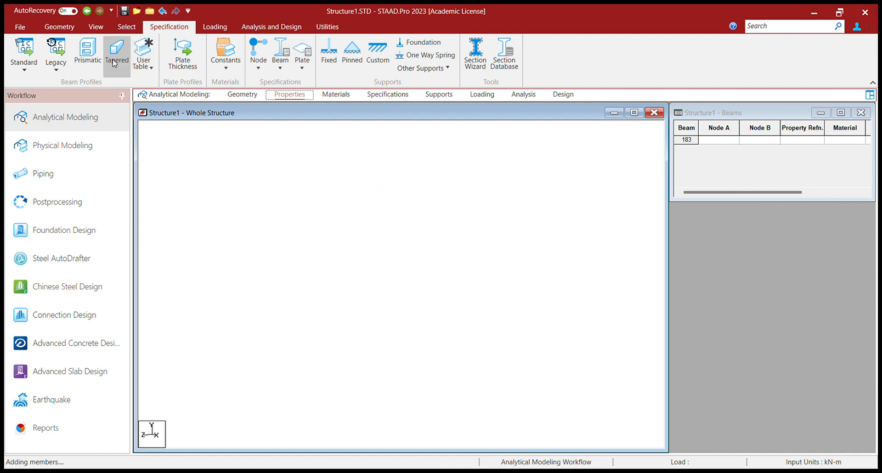
left_click(242, 95)
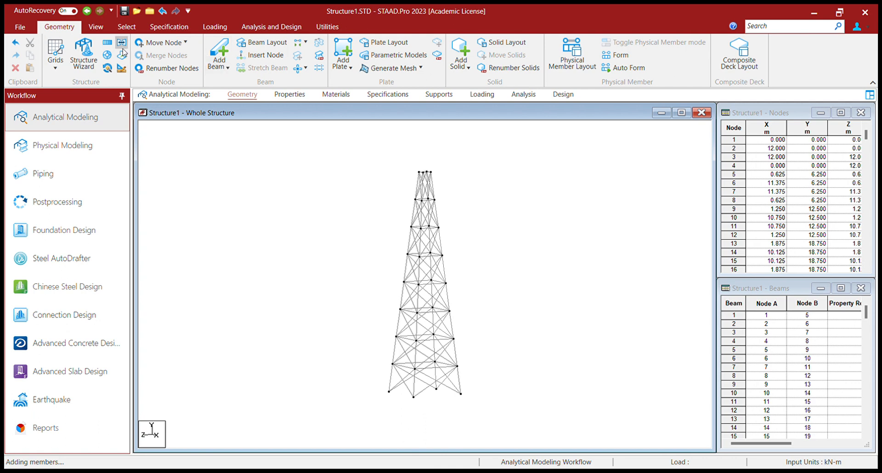
Extend two horizontal cross-arm members 5 m in X from the tower nodes at X 8.875 m on the 31.25 m level.
left_click(96, 27)
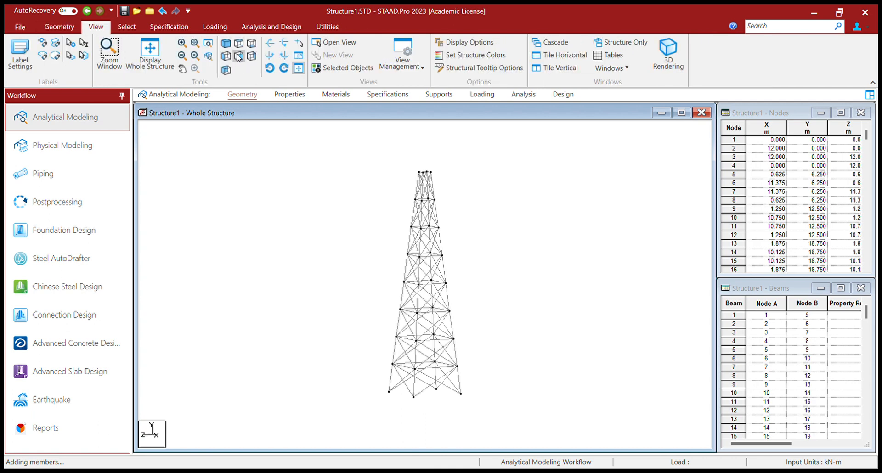
left_click(239, 56)
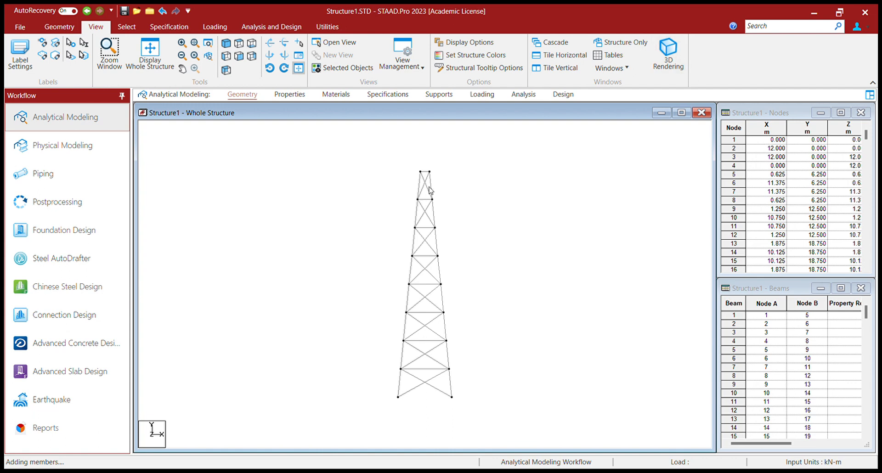
left_click(155, 52)
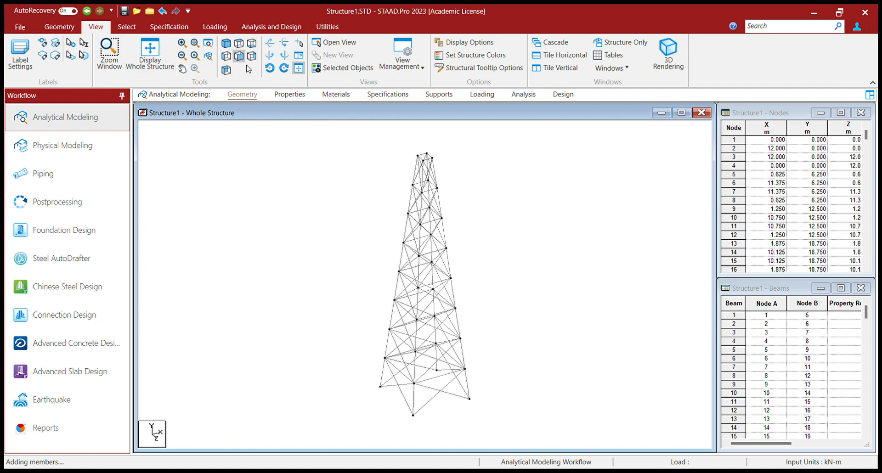
left_click(244, 63)
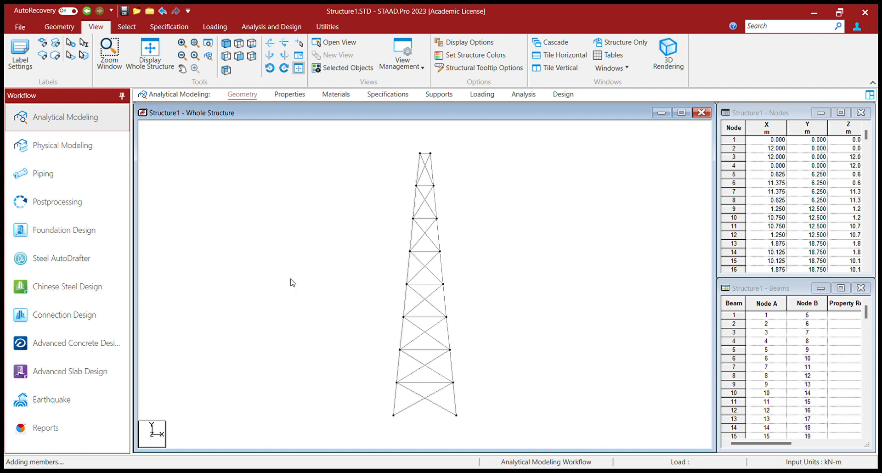
left_click(127, 29)
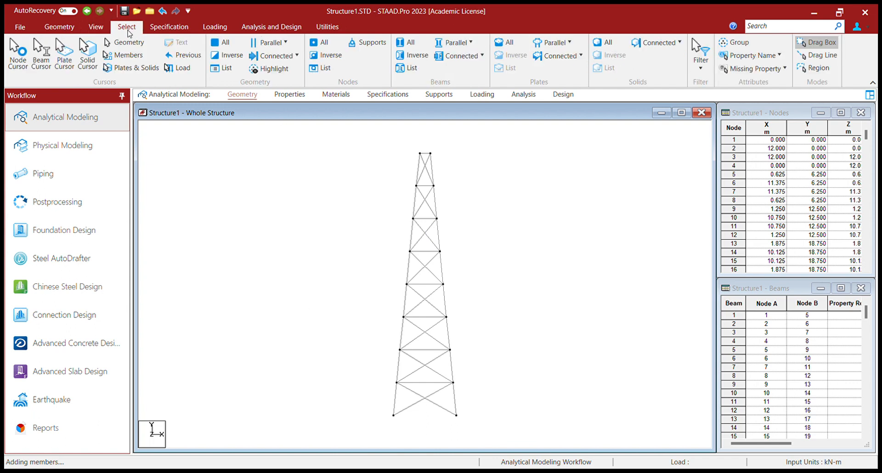
left_click(18, 54)
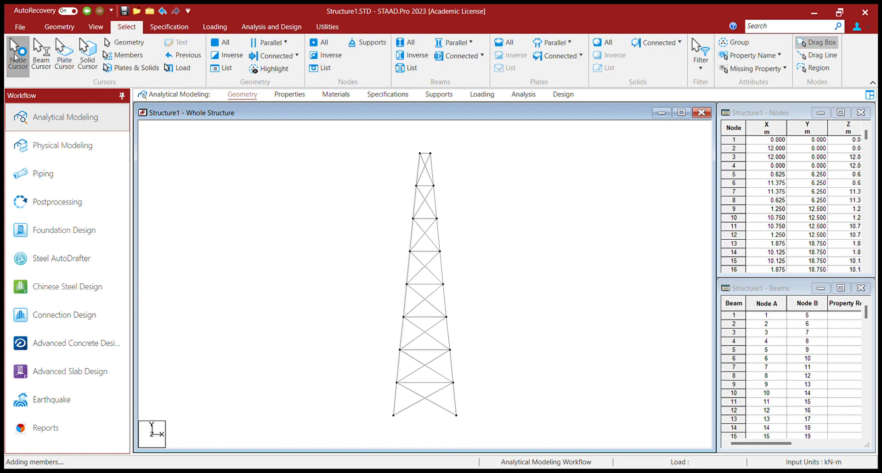
left_click(436, 218)
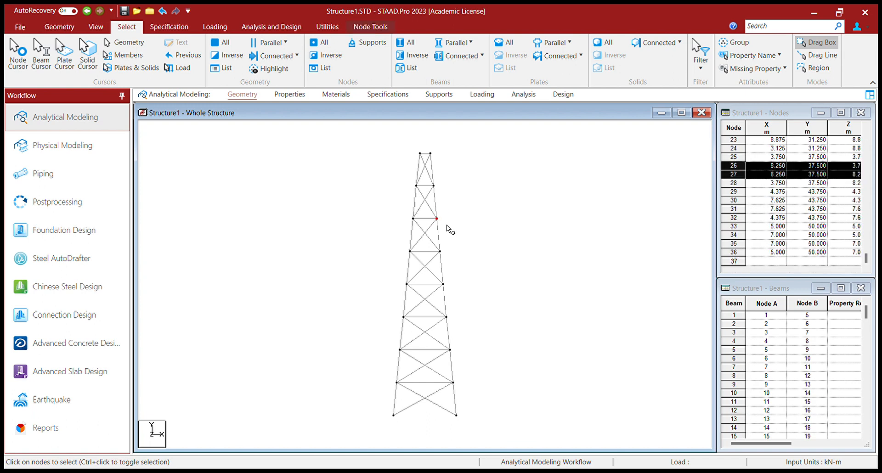
left_click(440, 251, "ctrl")
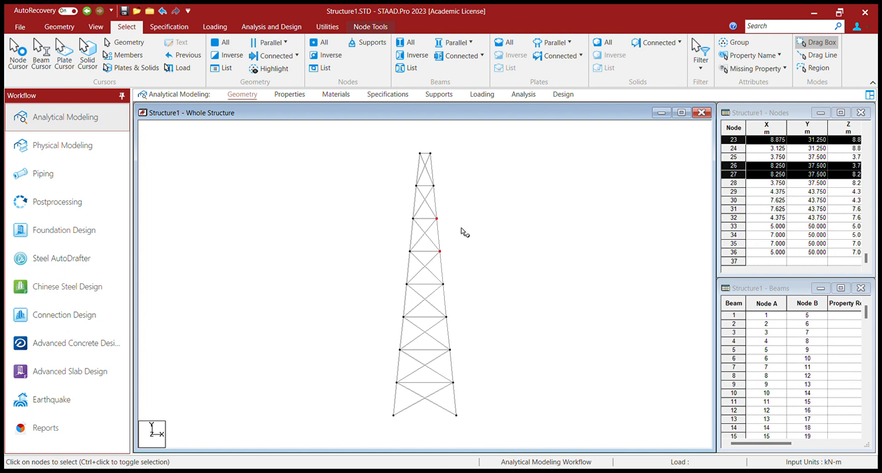
left_click_drag(432, 209, 451, 230, "ctrl")
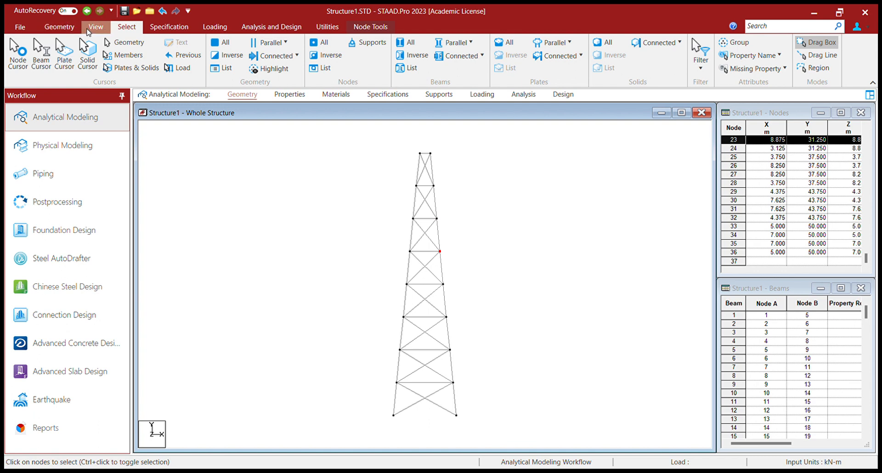
left_click(60, 26)
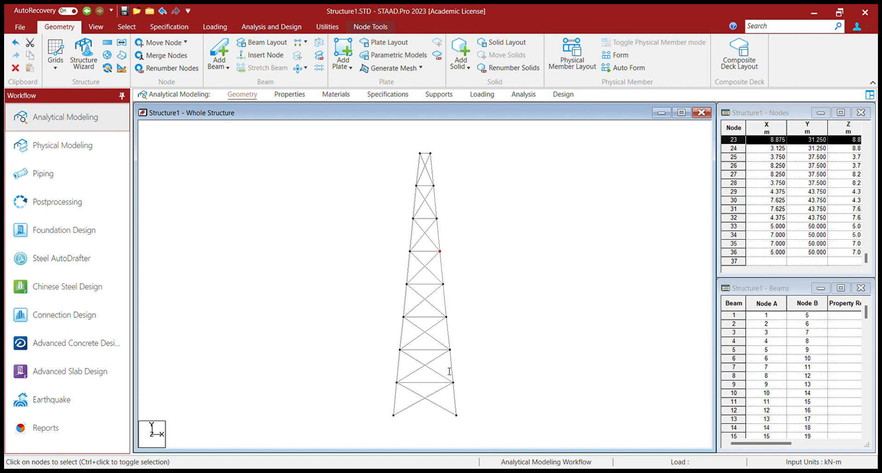
left_click(570, 271)
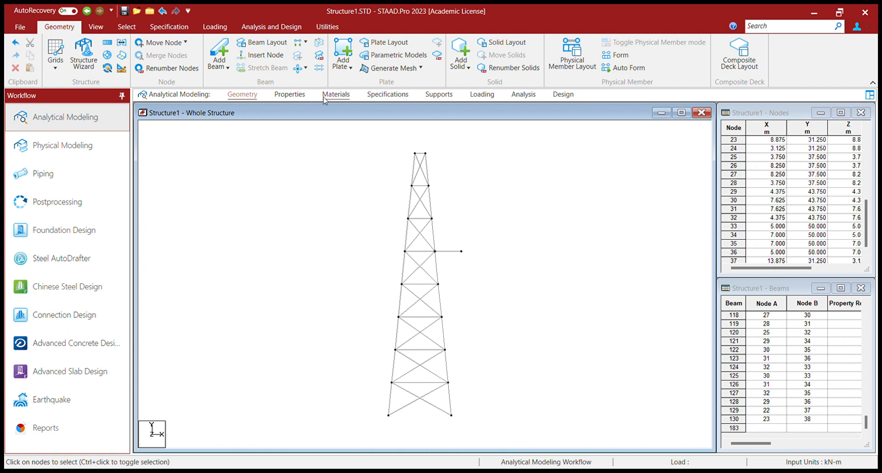
Insert a midpoint node in both horizontal cross-arm members.
left_click(95, 27)
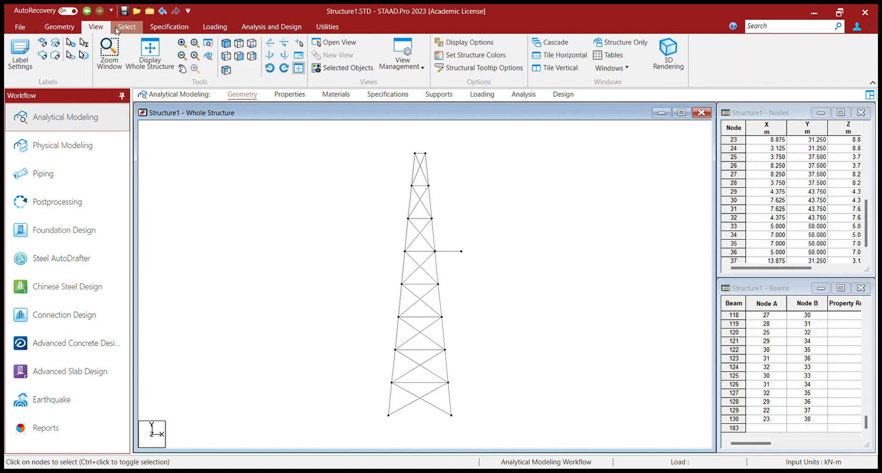
left_click(116, 28)
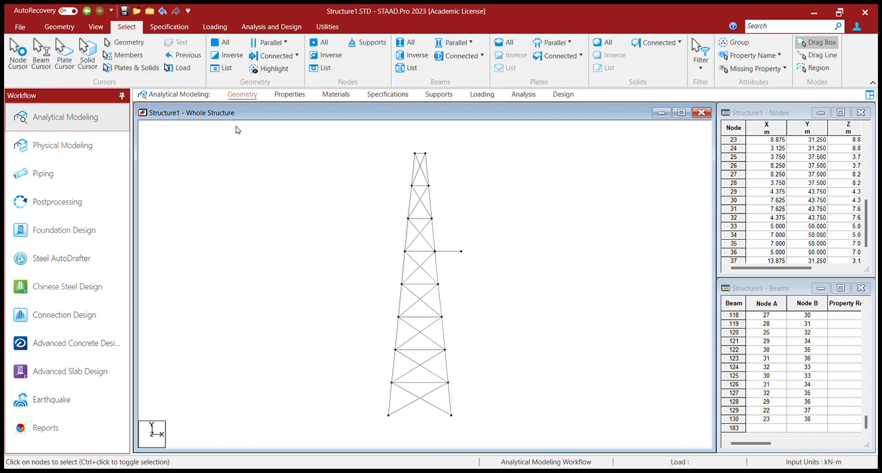
left_click(449, 251)
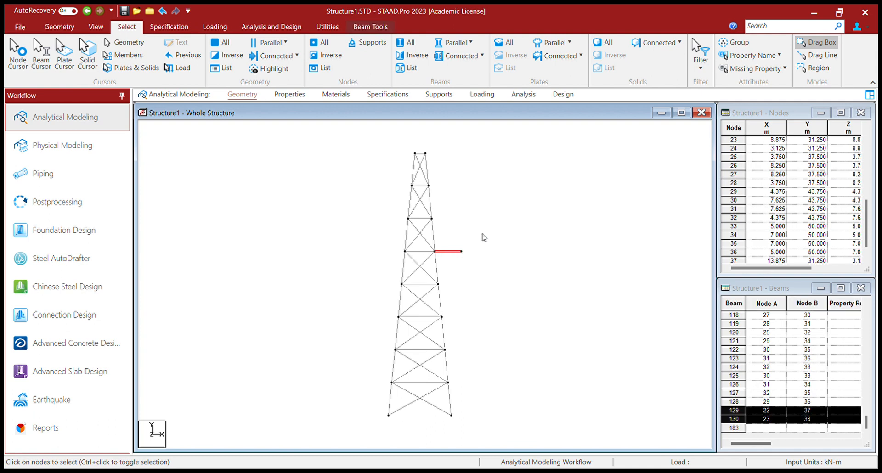
left_click(510, 259)
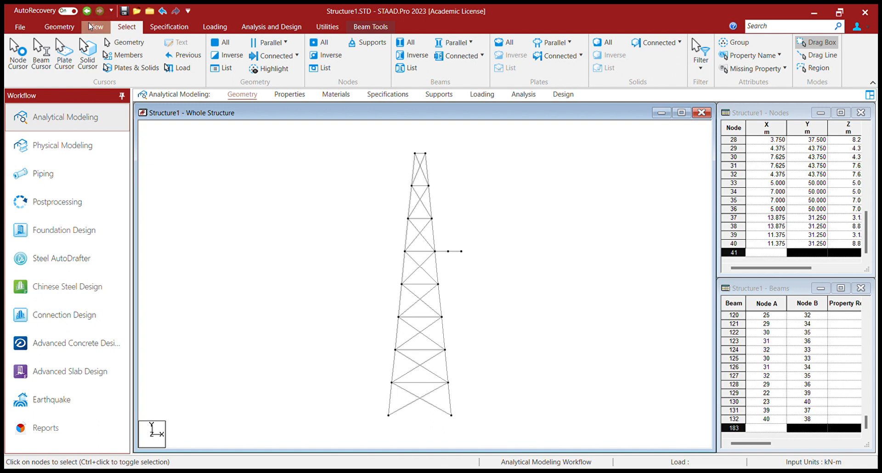
Add two inclined beams from the tower nodes 26 and 27 at 37.5 m height to the cross-arm tips 37 and 38.
left_click(96, 26)
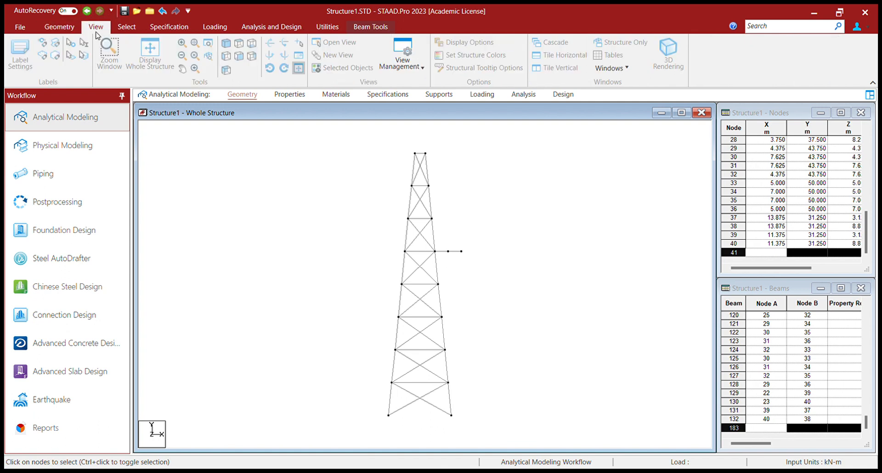
left_click(225, 45)
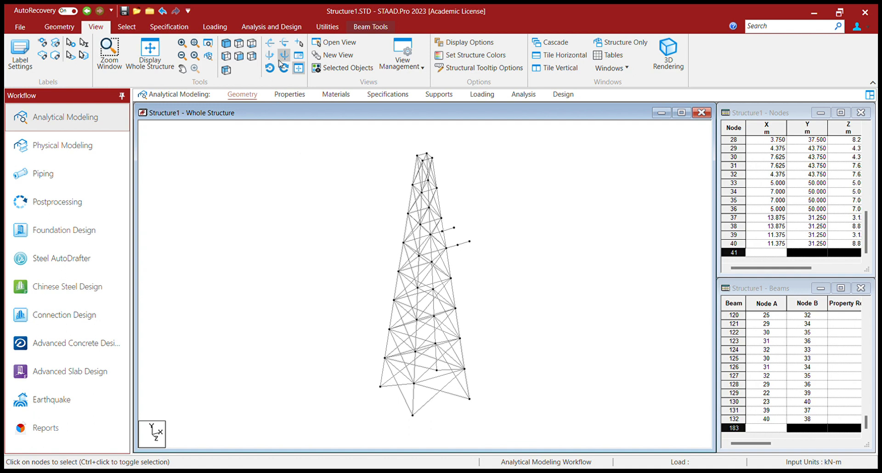
left_click(494, 203)
key("Left")
key("Left")
key("Left")
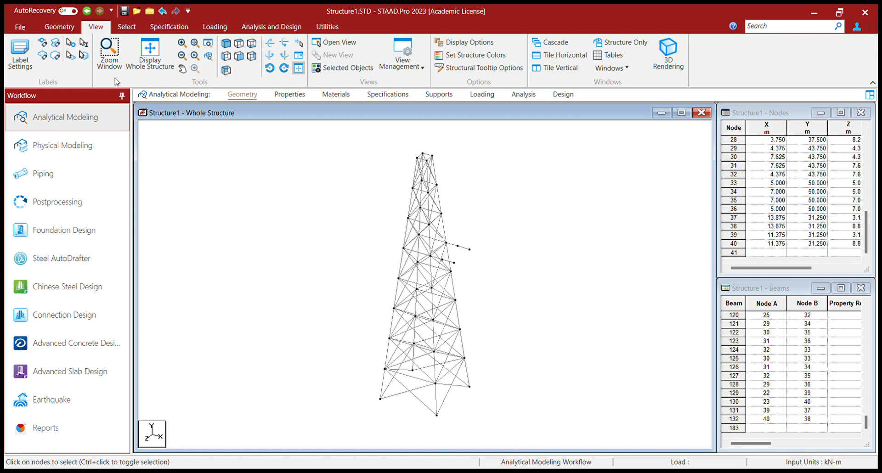
left_click(122, 28)
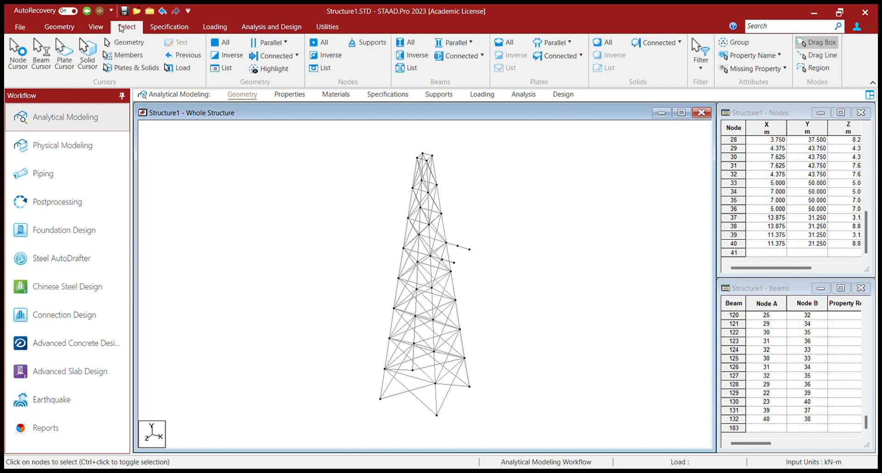
left_click(59, 27)
left_click(219, 53)
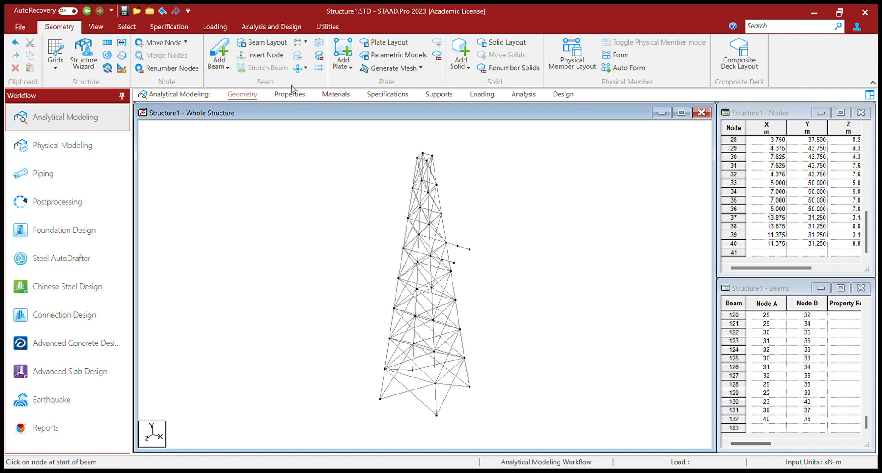
left_click_drag(441, 214, 470, 249)
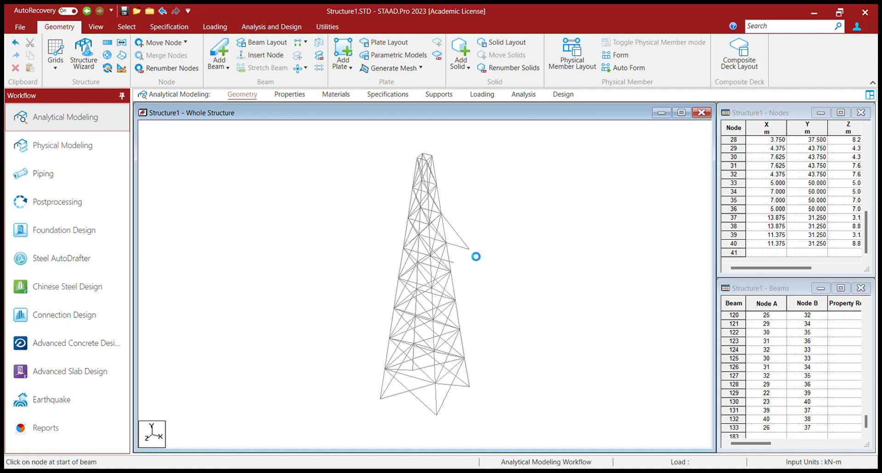
left_click_drag(429, 224, 457, 265)
Insert a midpoint node in both inclined cross-arm beams.
left_click(450, 226)
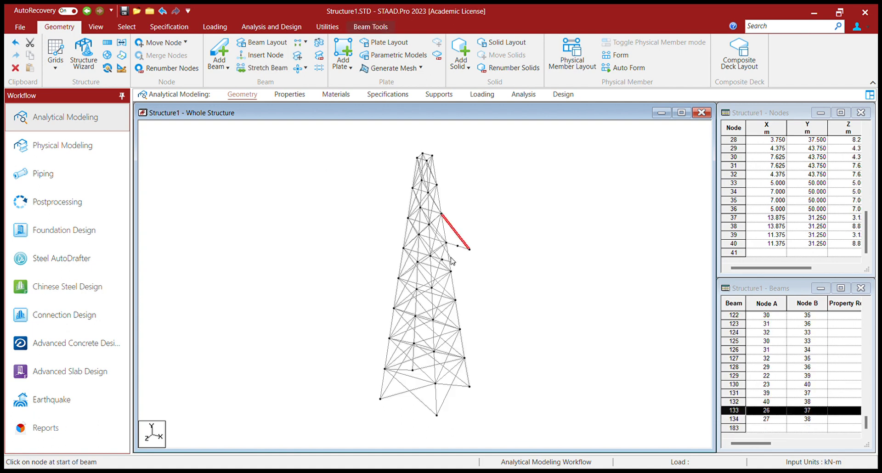
left_click(481, 274)
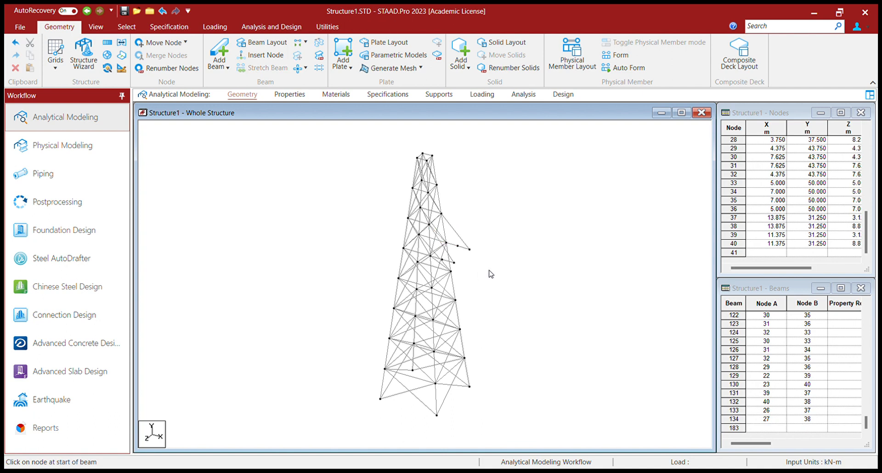
key("Left")
key("Right")
key("Left")
key("Right")
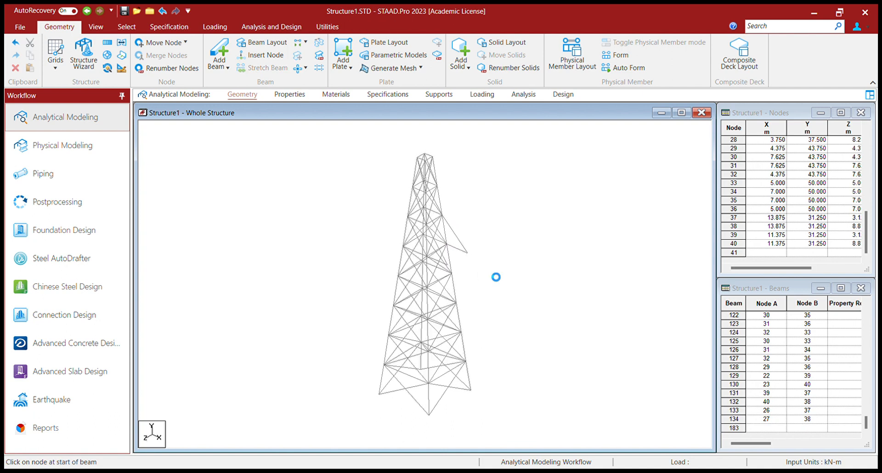
left_click(458, 253)
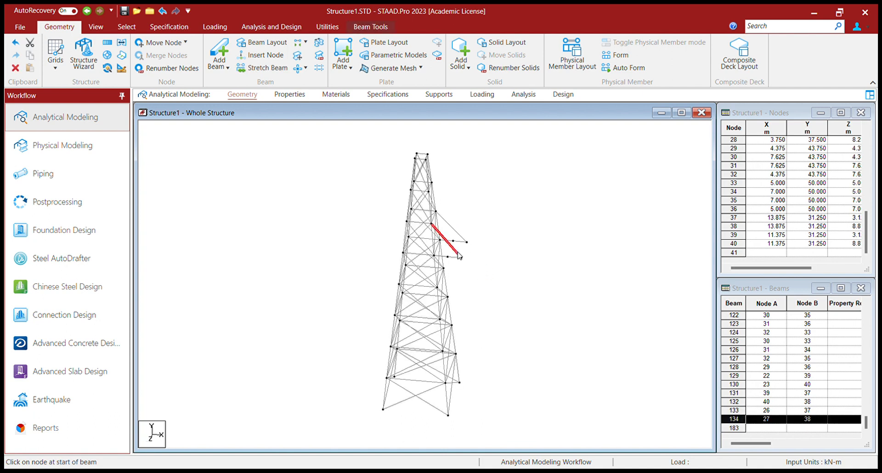
left_click(456, 233, "ctrl")
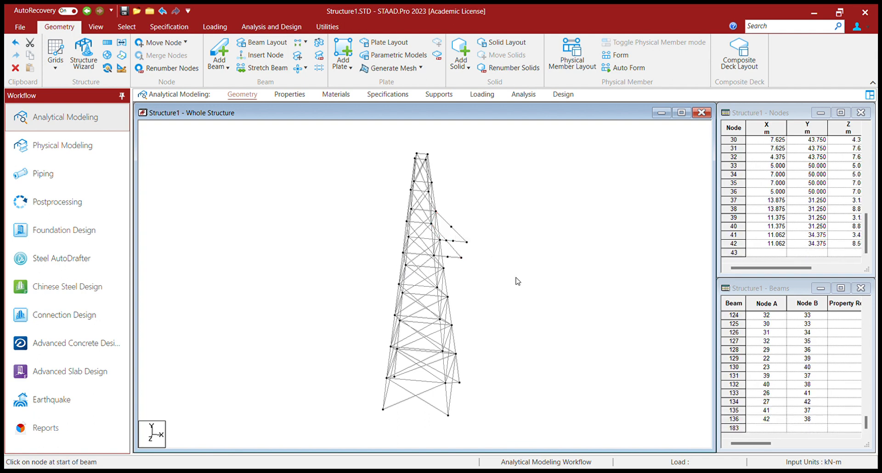
Add beams 39–41, 41–42, 42–40 and 40–39 between the cross-arm midpoint nodes, and join the cross-arm tips 37 and 38.
scroll(465, 275, "up", 6)
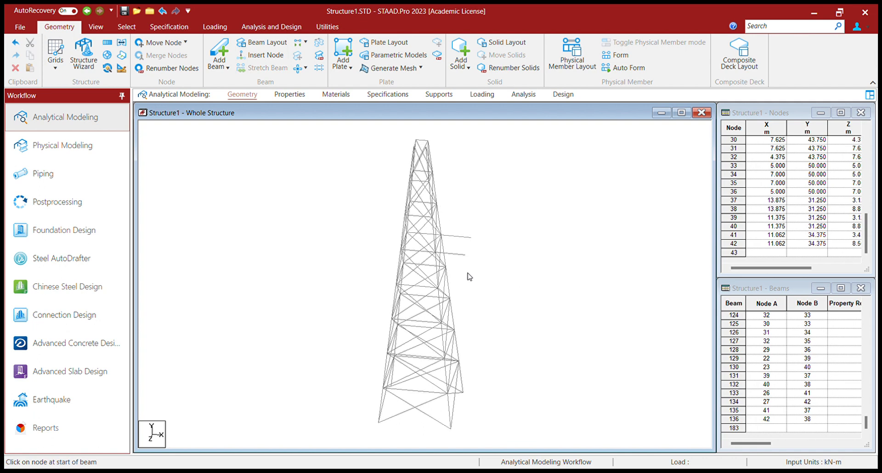
scroll(465, 204, "up", 2)
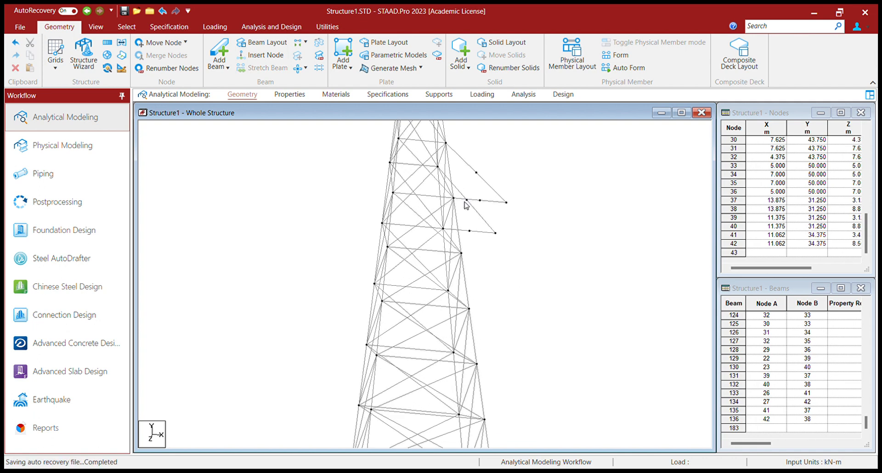
middle_click_drag(488, 200, 457, 251)
scroll(444, 254, "up", 4)
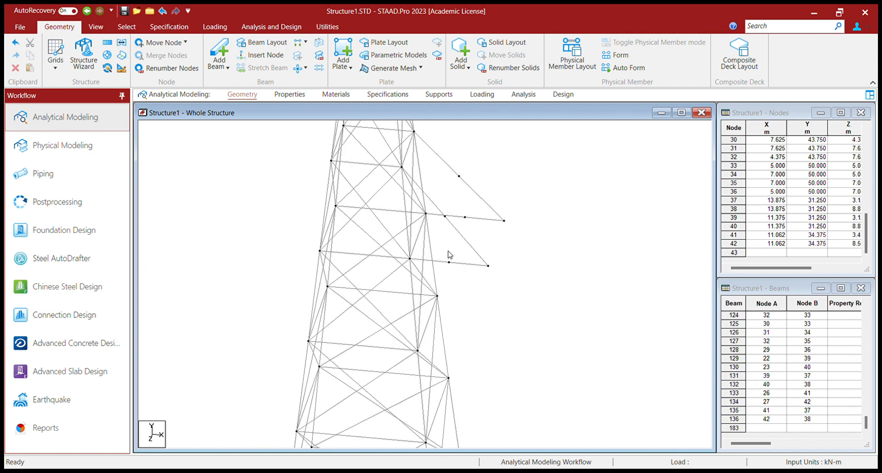
middle_click_drag(455, 241, 447, 278)
scroll(448, 279, "up", 1)
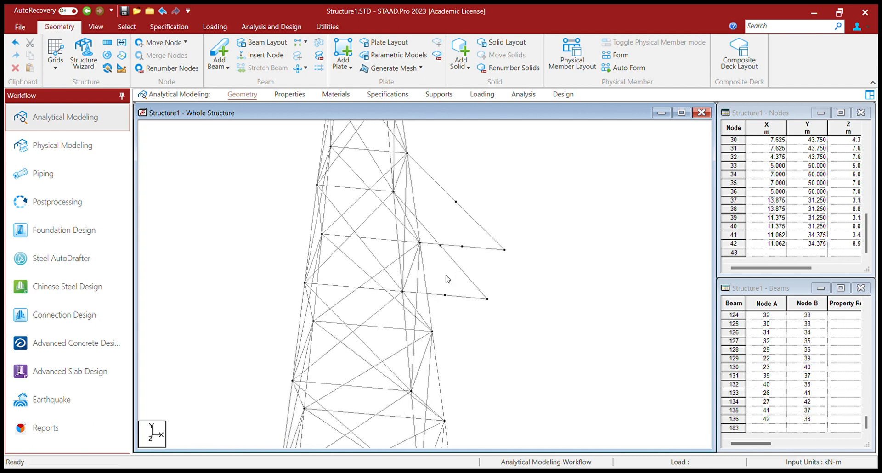
left_click(219, 53)
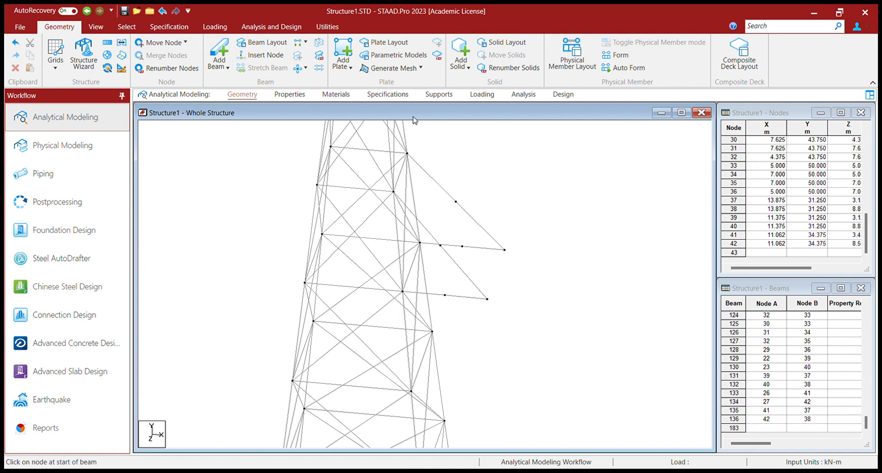
left_click(462, 246)
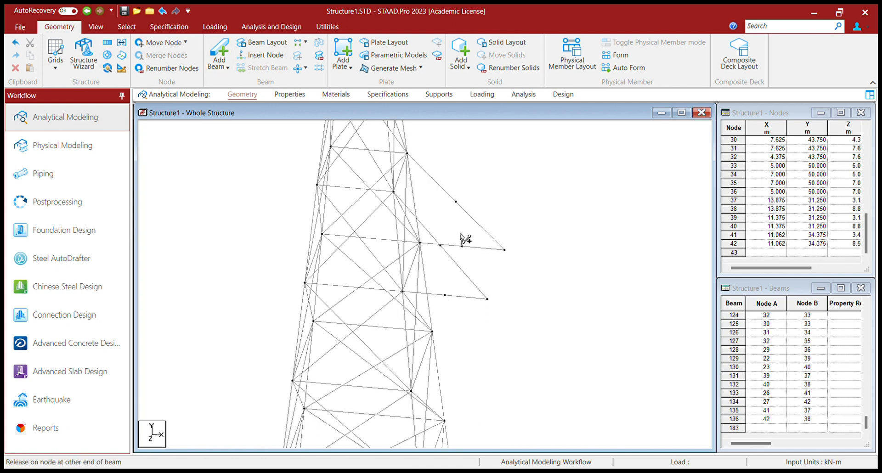
left_click(456, 201)
left_click_drag(456, 201, 462, 247)
left_click_drag(487, 299, 505, 250)
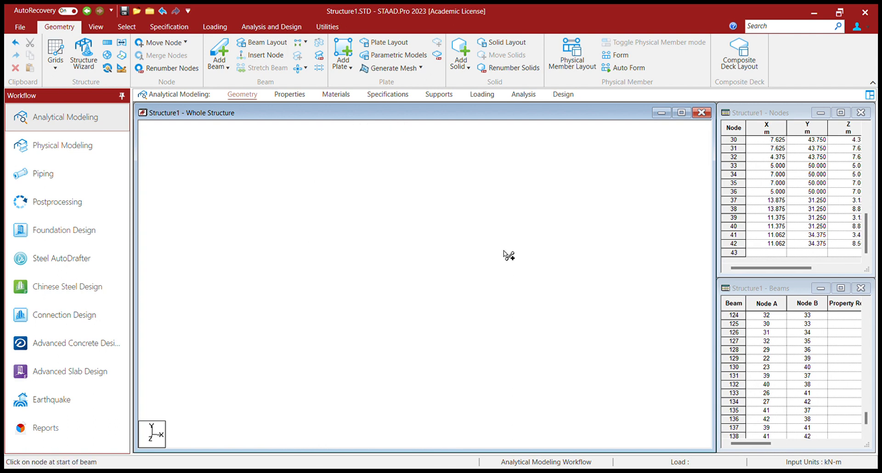
Add diagonal beams from tower nodes 22 and 23 to the inclined cross-arm members' midpoint nodes 41 and 42.
left_click_drag(402, 291, 456, 202)
scroll(419, 311, "down", 1)
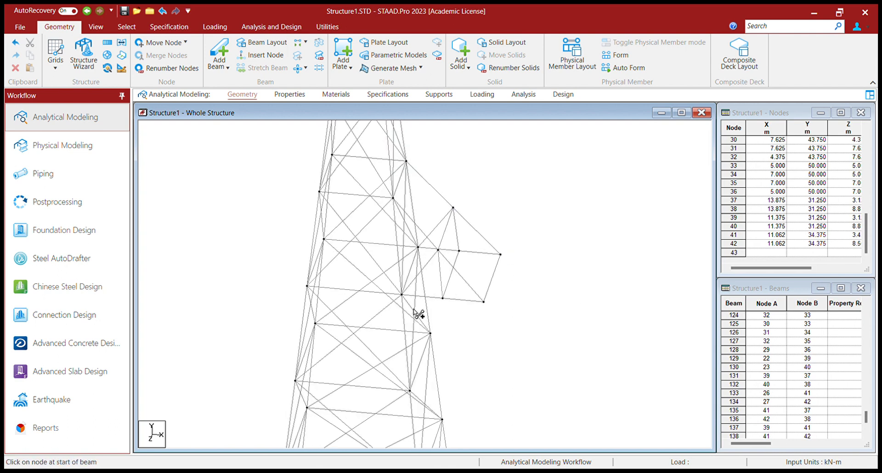
scroll(418, 314, "up", 2)
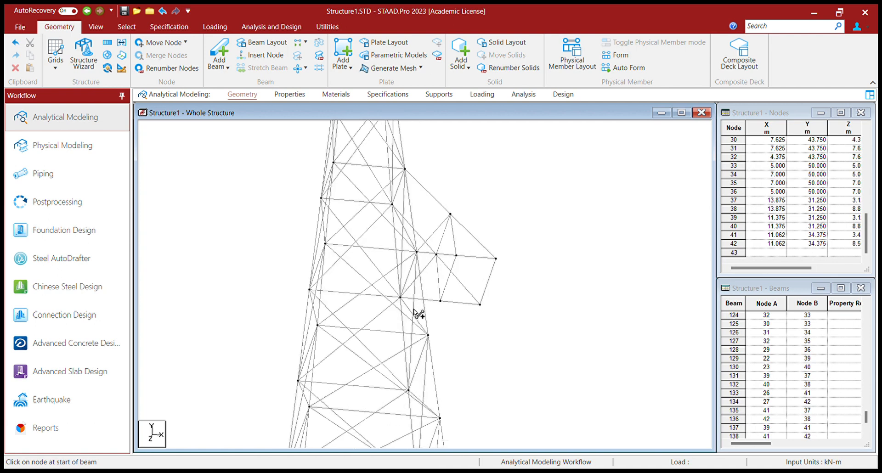
scroll(414, 312, "up", 3)
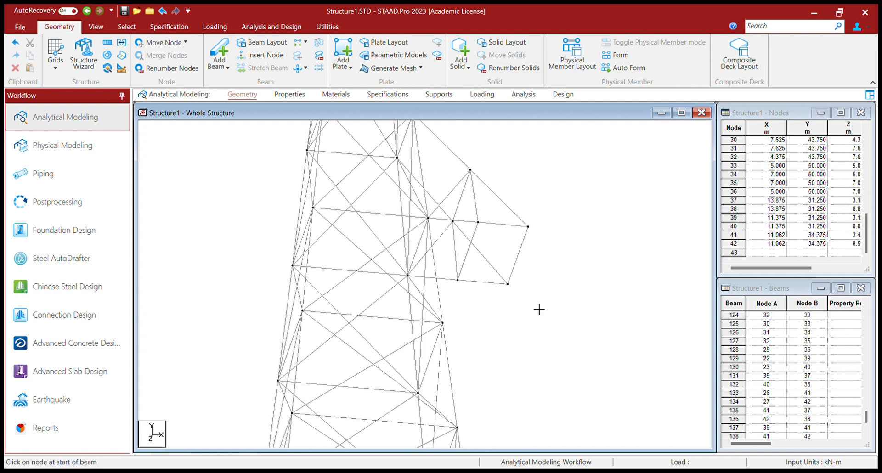
scroll(469, 246, "up", 1)
scroll(469, 242, "up", 1)
middle_click_drag(468, 232, 450, 288)
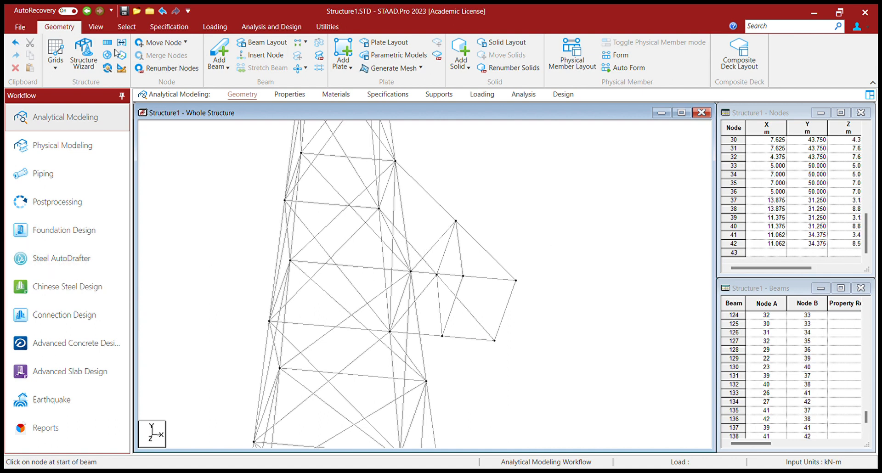
scroll(353, 231, "down", 1)
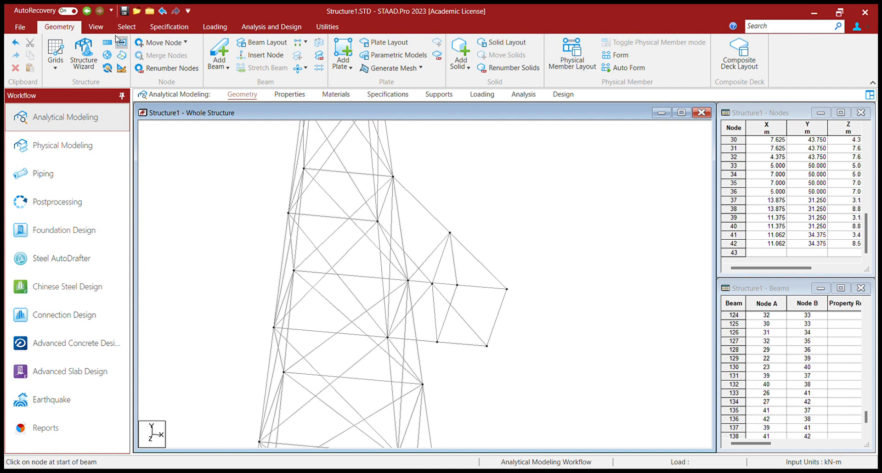
left_click(95, 27)
left_click(238, 56)
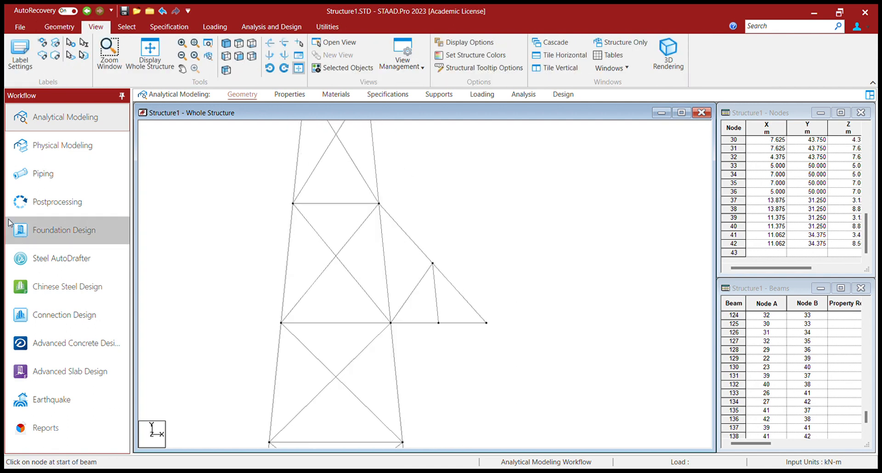
left_click_drag(394, 180, 505, 340)
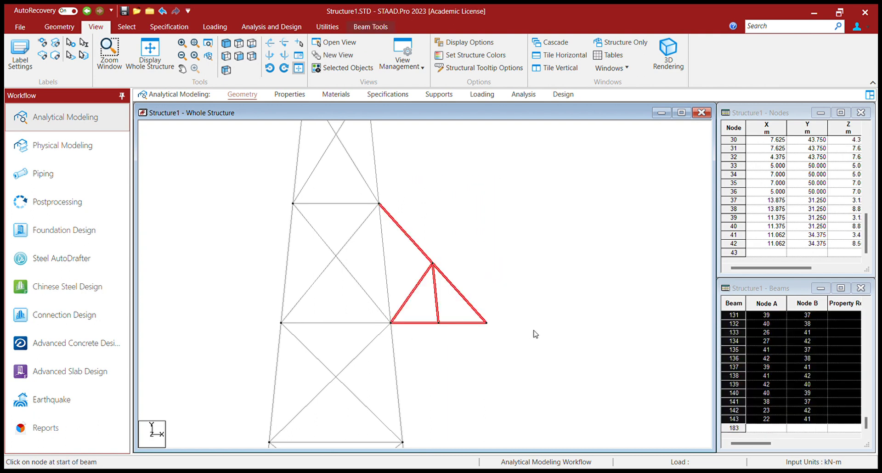
left_click(226, 44)
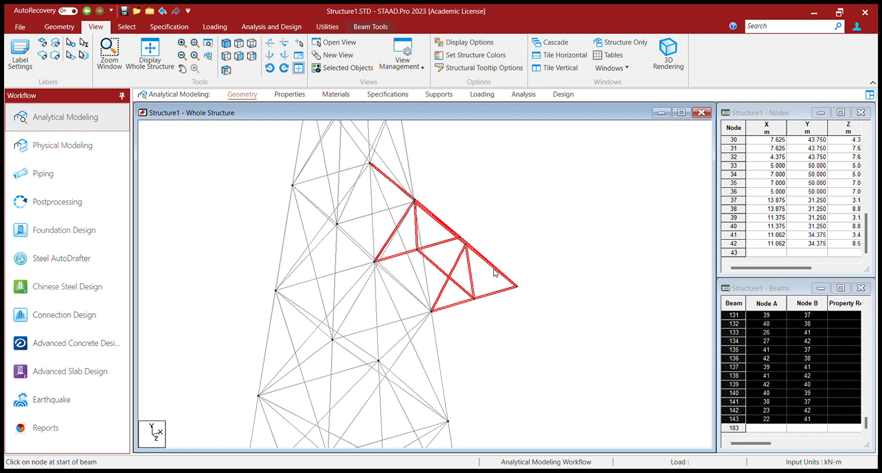
scroll(516, 278, "down", 3)
scroll(516, 277, "down", 5)
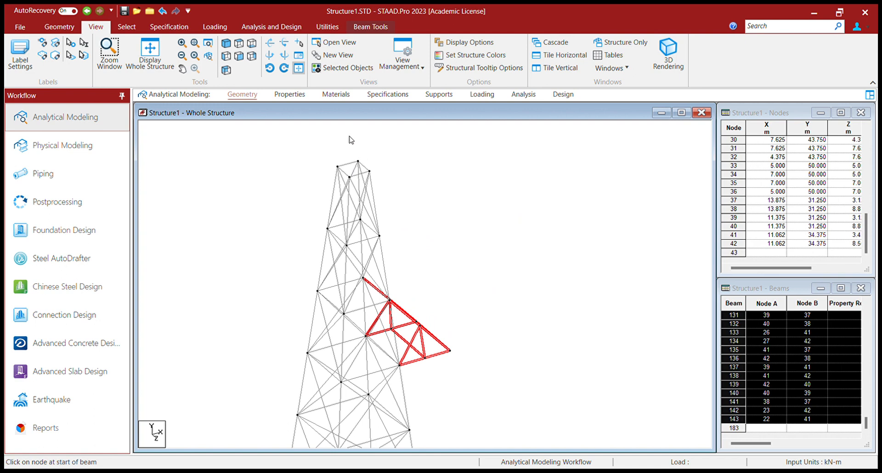
left_click(460, 263)
Add a diagonal beam across the tower's top frame between the opposite corner nodes 33 and 35.
scroll(351, 160, "up", 2)
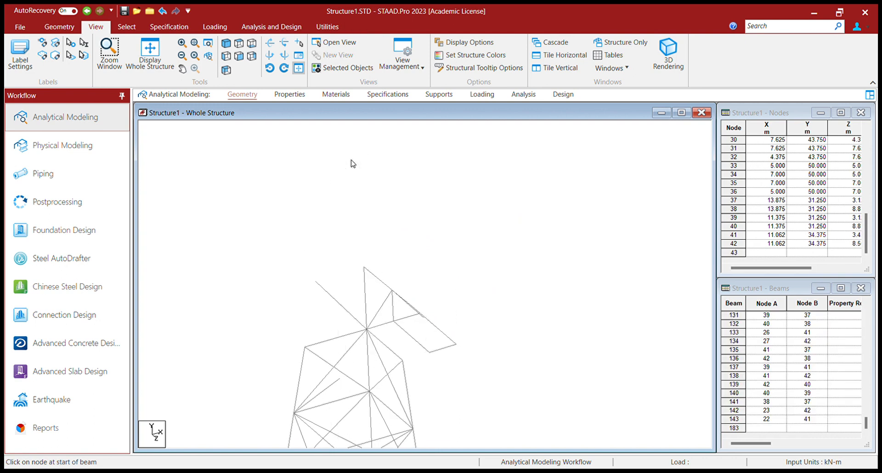
middle_click_drag(357, 144, 354, 220)
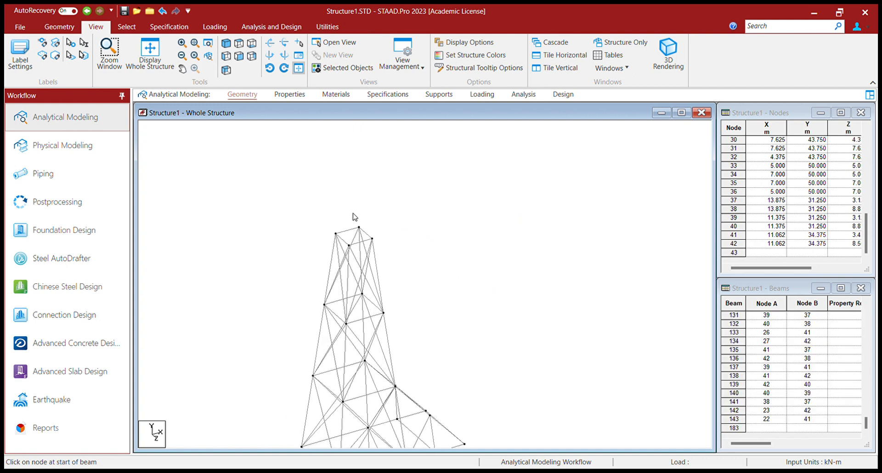
scroll(354, 220, "up", 4)
middle_click_drag(359, 168, 341, 293)
scroll(340, 273, "up", 3)
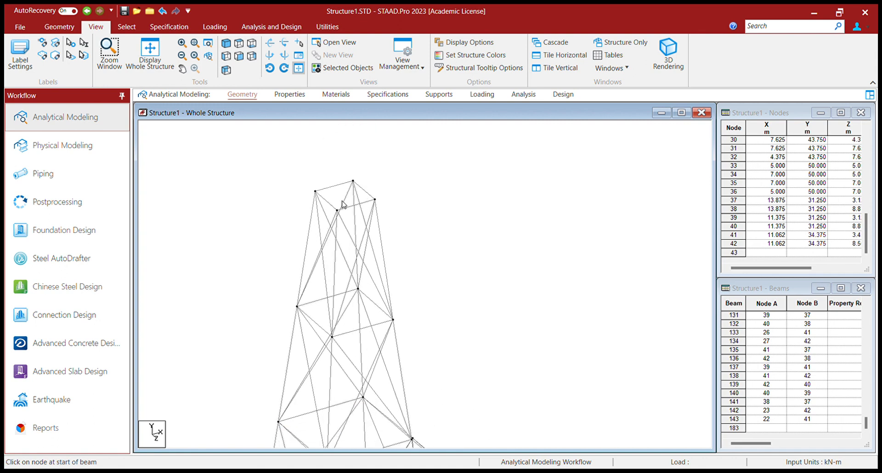
middle_click_drag(342, 204, 369, 280)
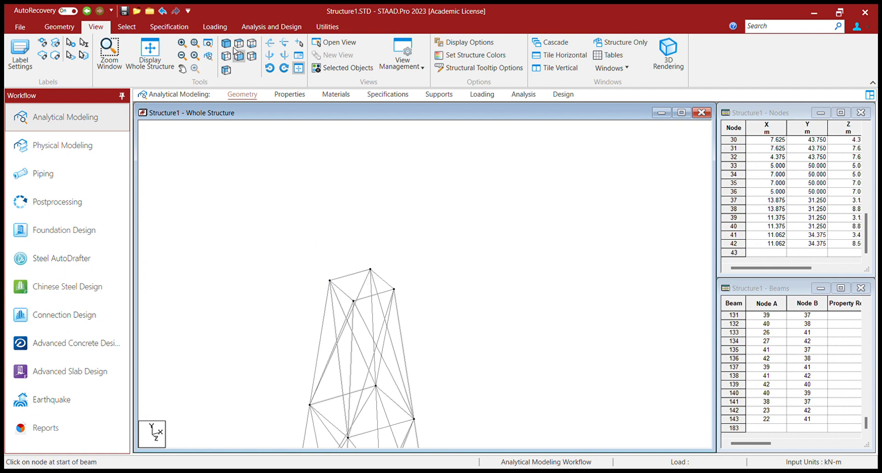
left_click(56, 30)
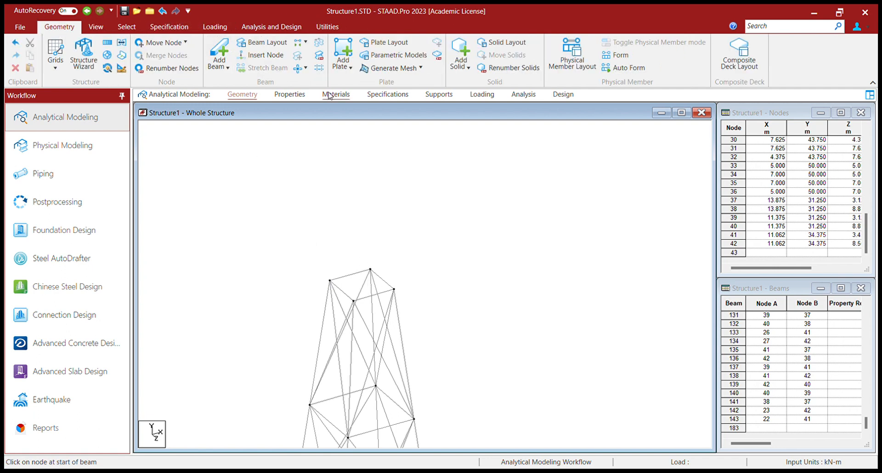
left_click_drag(330, 280, 393, 289)
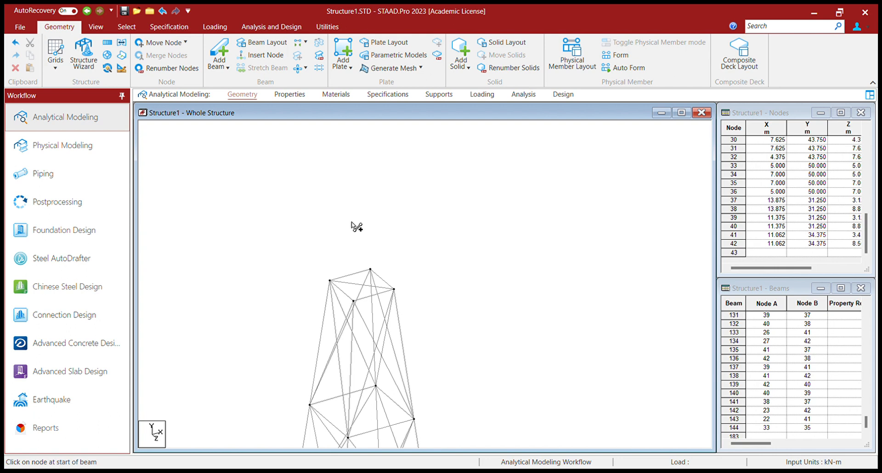
Insert a midpoint node in the diagonal beam across the tower's top frame.
left_click(354, 284)
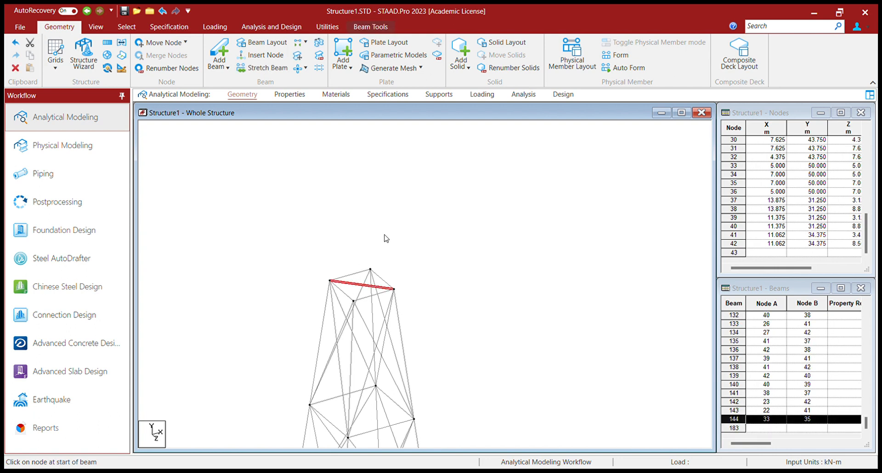
left_click(602, 224)
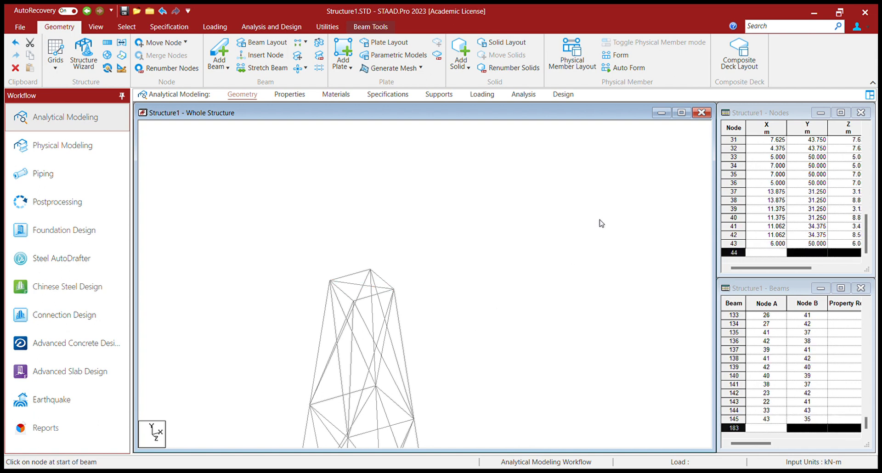
scroll(362, 286, "up", 5)
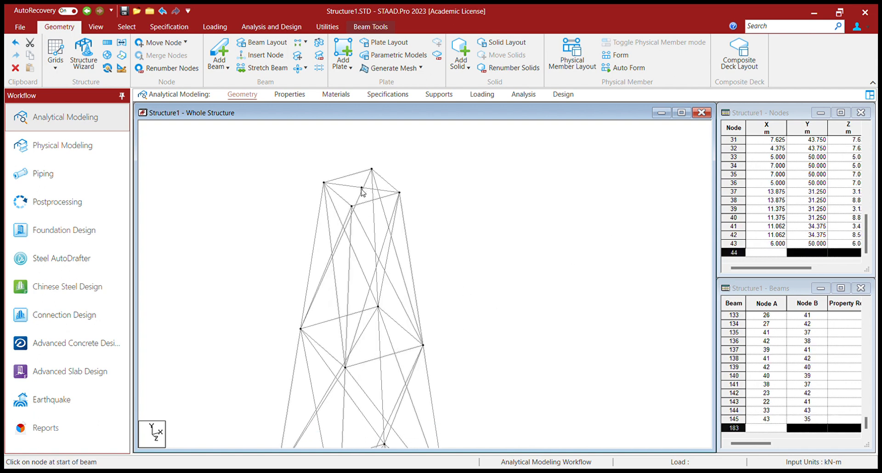
scroll(376, 244, "down", 6)
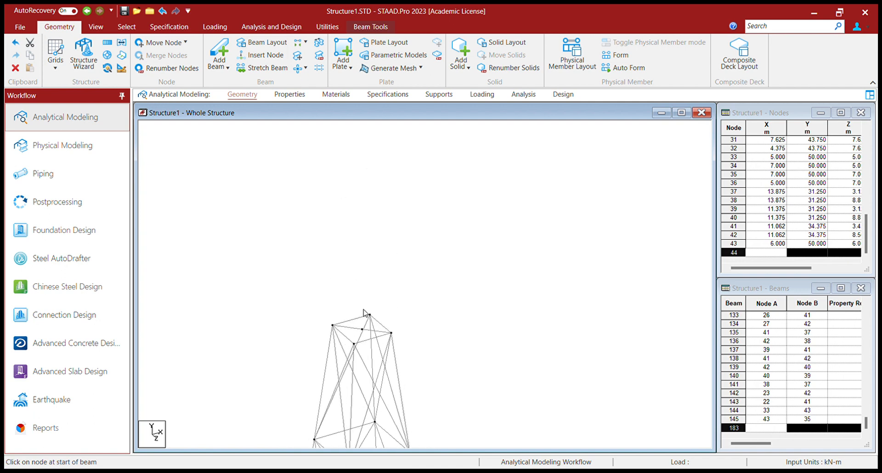
Select all members of the braced cross-arm in the front view and check the selection in the isometric view.
left_click(95, 26)
left_click(149, 52)
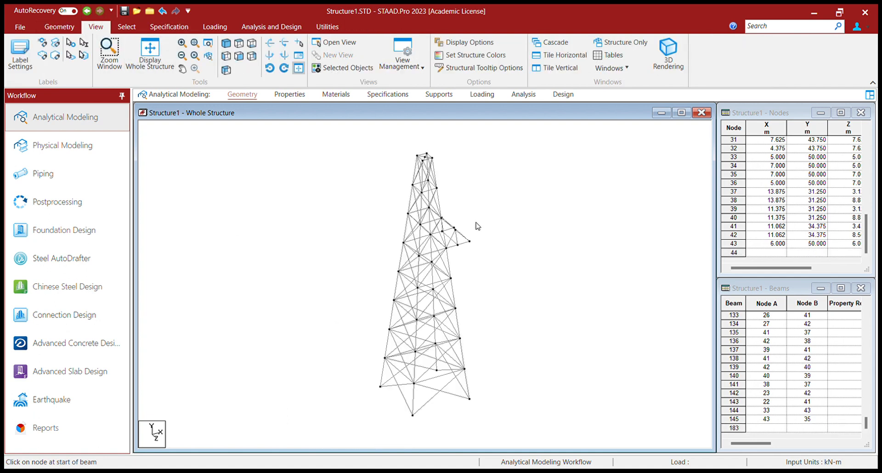
left_click(238, 57)
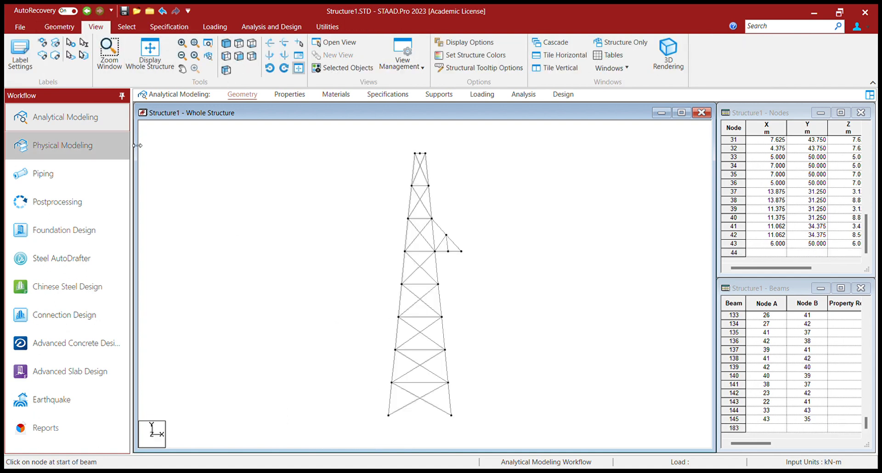
left_click_drag(439, 200, 476, 274)
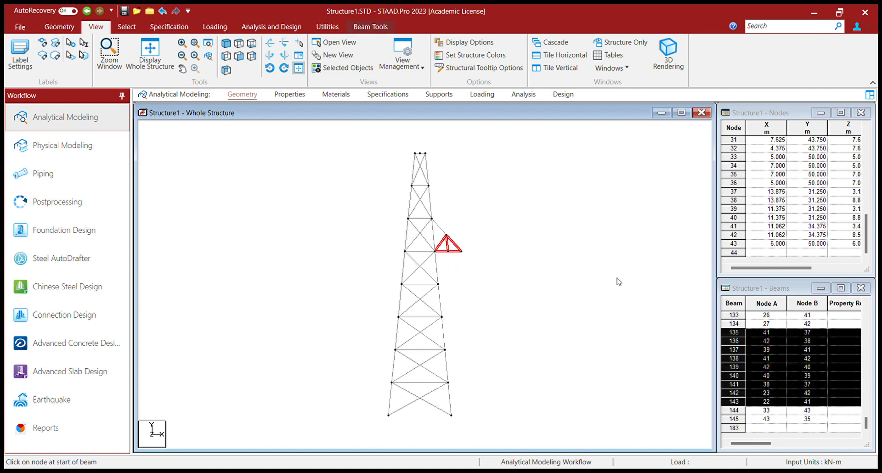
left_click(445, 235, "ctrl")
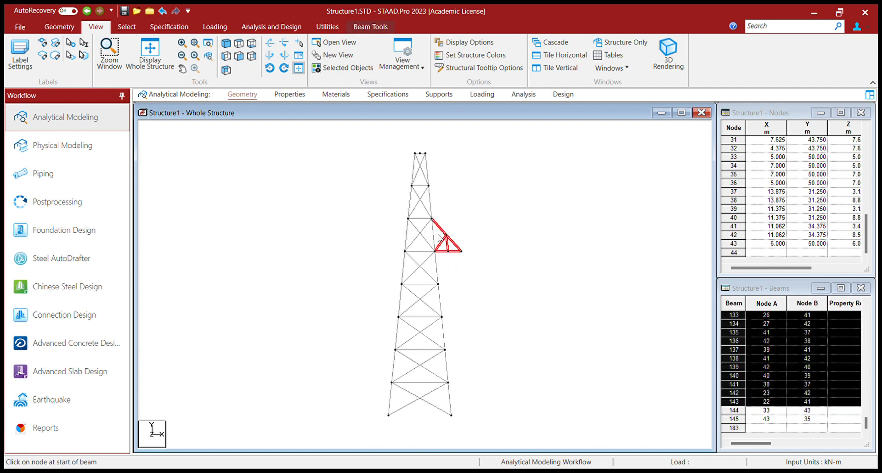
left_click(231, 47)
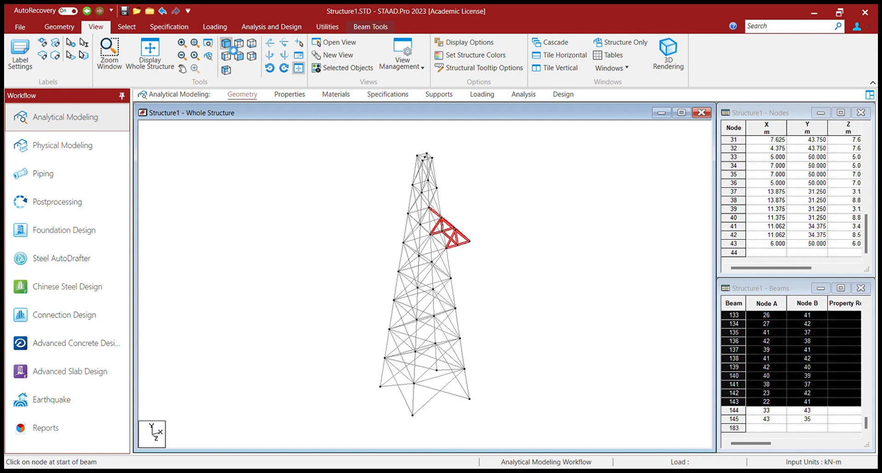
Mirror a copy of the selected cross-arm to the tower's opposite side, using the top centre node 43 as reference point.
left_click(238, 56)
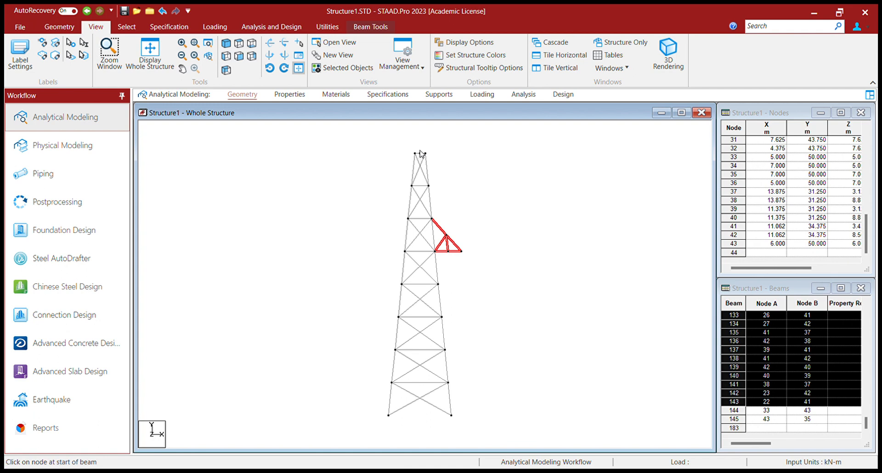
left_click(60, 28)
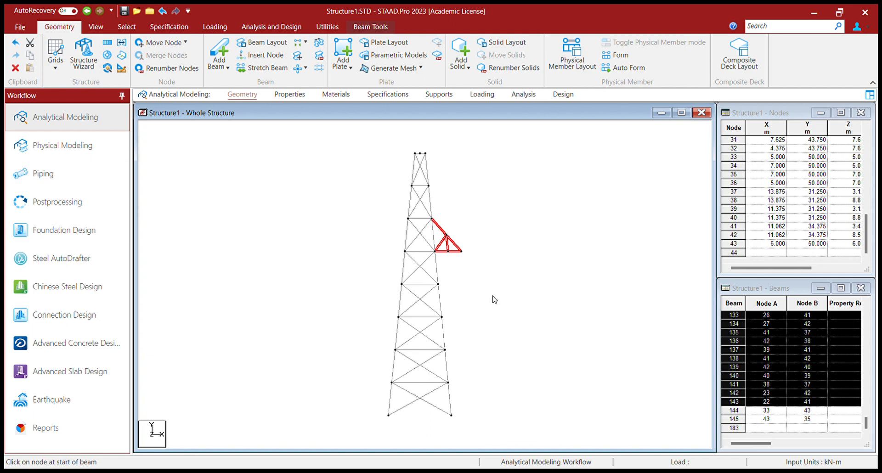
left_click(537, 271)
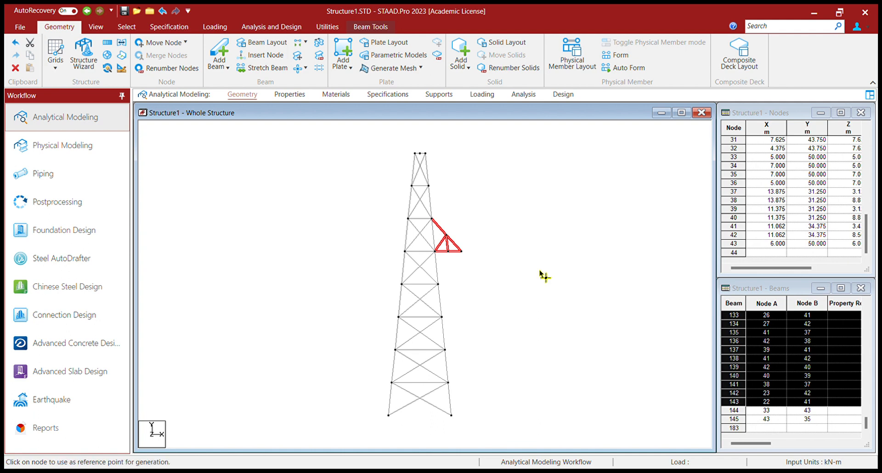
left_click(419, 153)
left_click(694, 171)
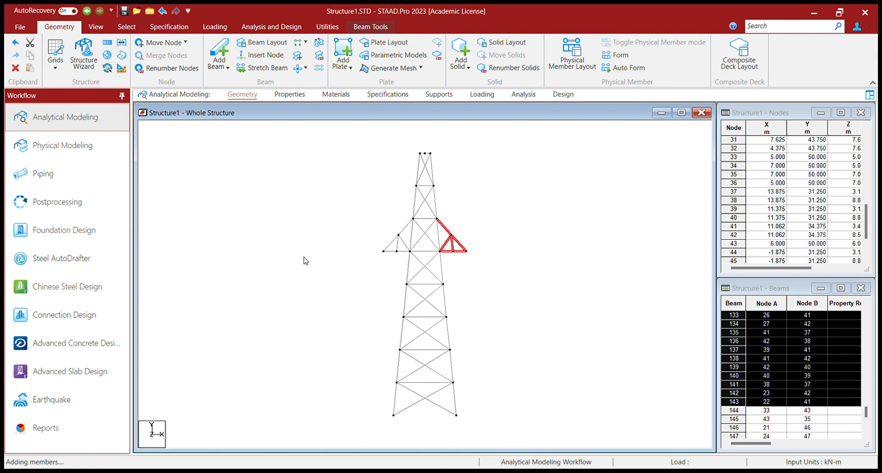
Clear the selection and examine the tower with both cross-arms in isometric view from several angles.
left_click(531, 220)
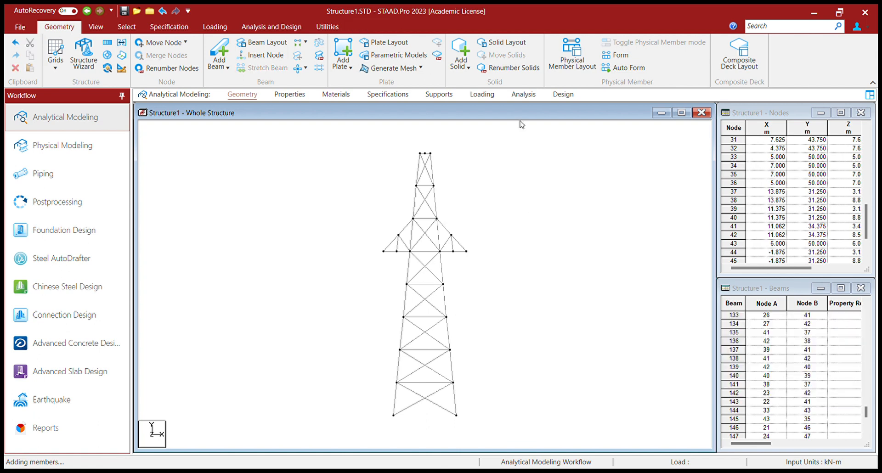
left_click(96, 26)
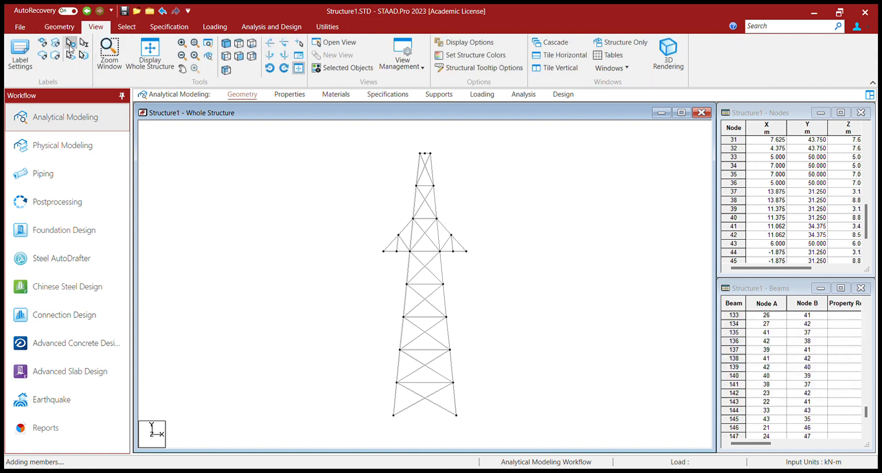
left_click(150, 51)
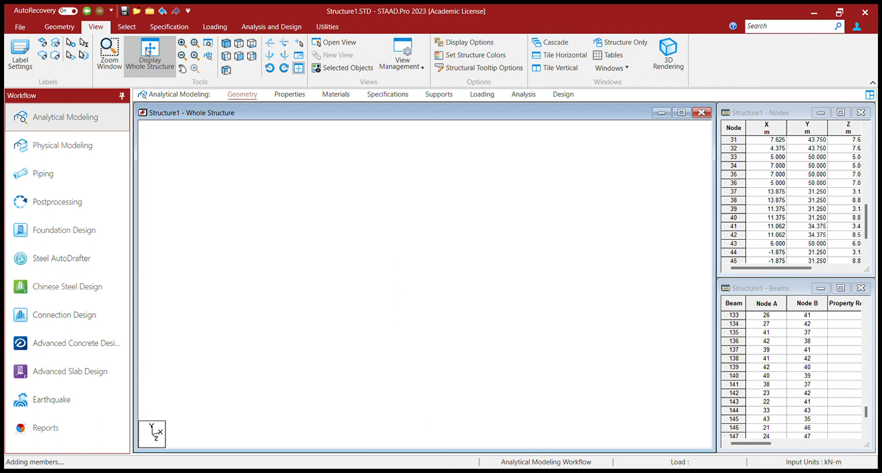
left_click(541, 258)
key("Left")
key("Left")
key("Left")
key("Left")
key("Left")
key("Left")
key("Left")
key("Left")
key("Left")
key("Left")
key("Left")
key("Left")
key("Left")
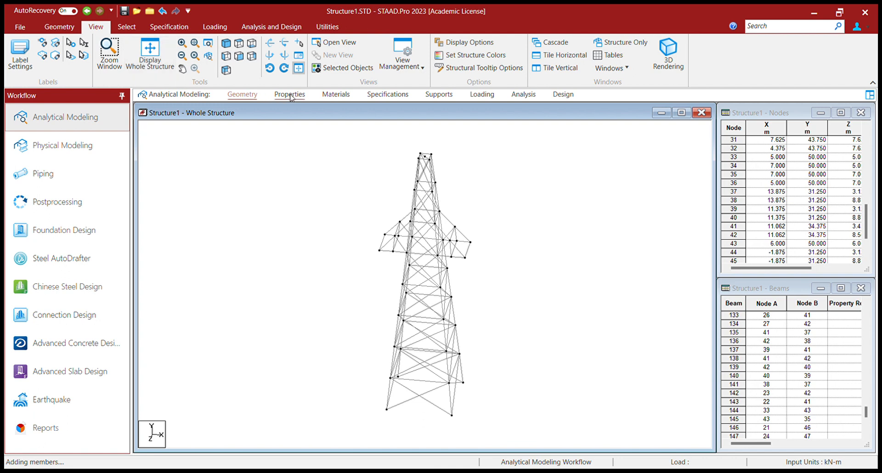
Start property assignment and select every segment of the tower's left leg line in the front view, from top to base.
left_click(275, 95)
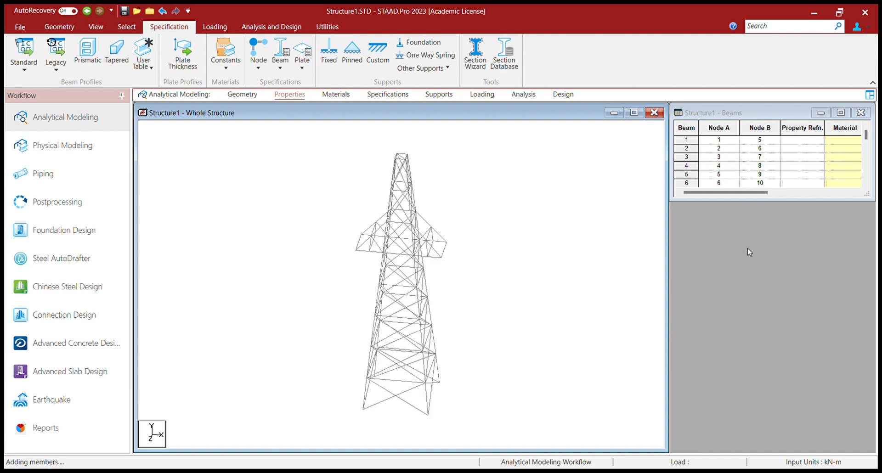
left_click(102, 28)
left_click(241, 57)
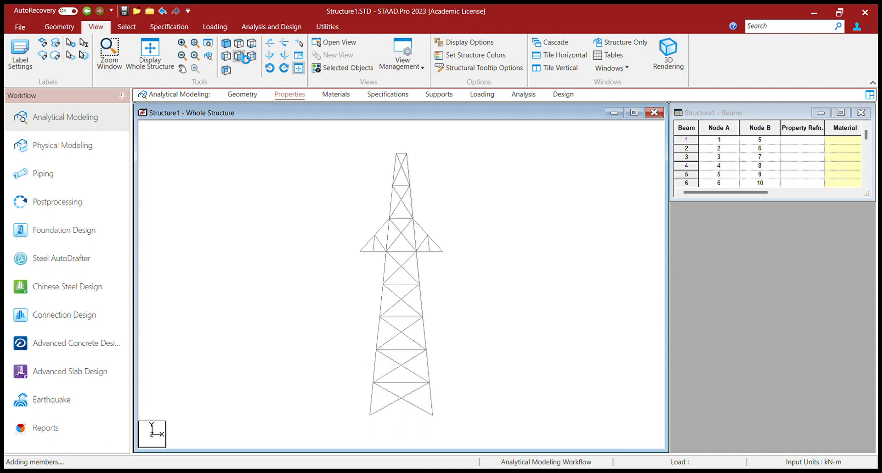
left_click(395, 174)
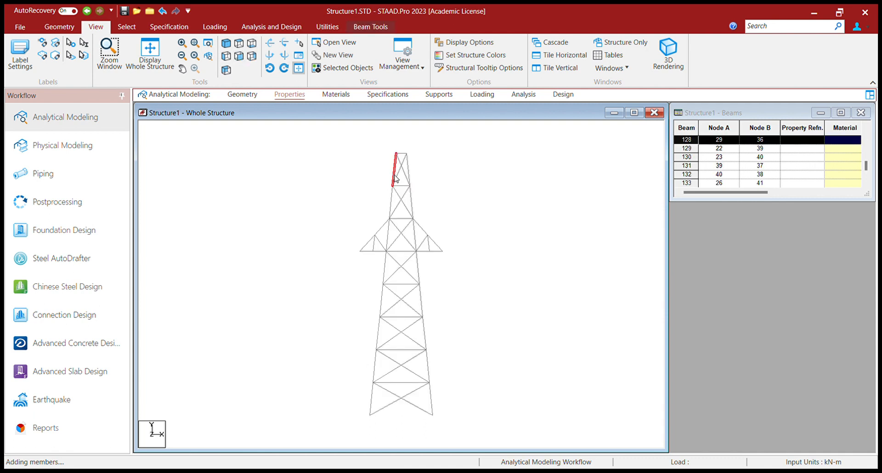
left_click(393, 193, "ctrl")
left_click(387, 237, "ctrl")
left_click(385, 268, "ctrl")
left_click(382, 301, "ctrl")
left_click(379, 335, "ctrl")
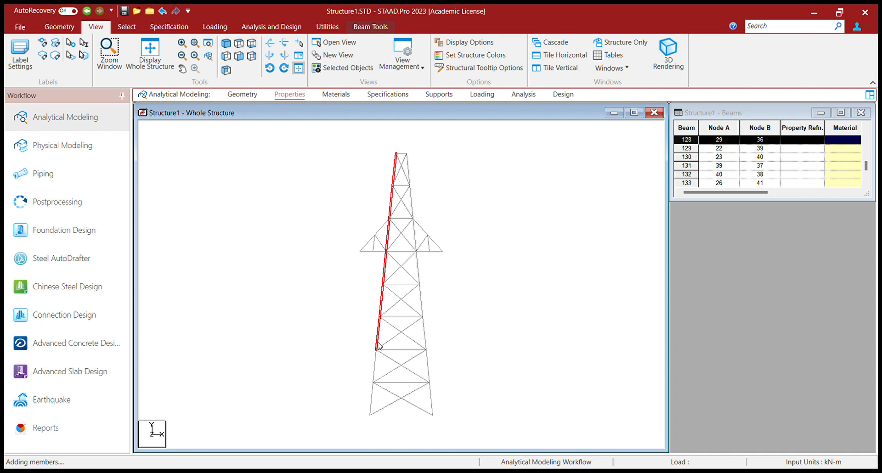
left_click(375, 367, "ctrl")
left_click(373, 398, "ctrl")
Add every segment of the tower's right leg line to the selection, from top to base.
left_click(409, 177, "ctrl")
left_click(411, 203, "ctrl")
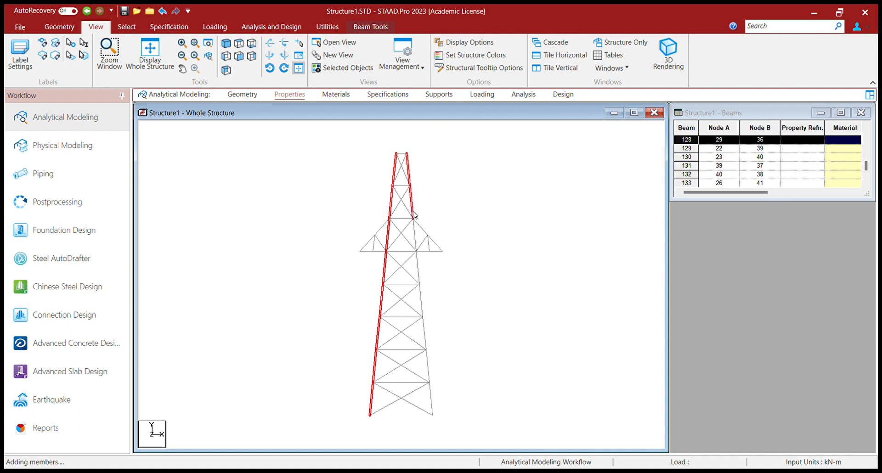
left_click(415, 234, "ctrl")
left_click(418, 272, "ctrl")
left_click(421, 303, "ctrl")
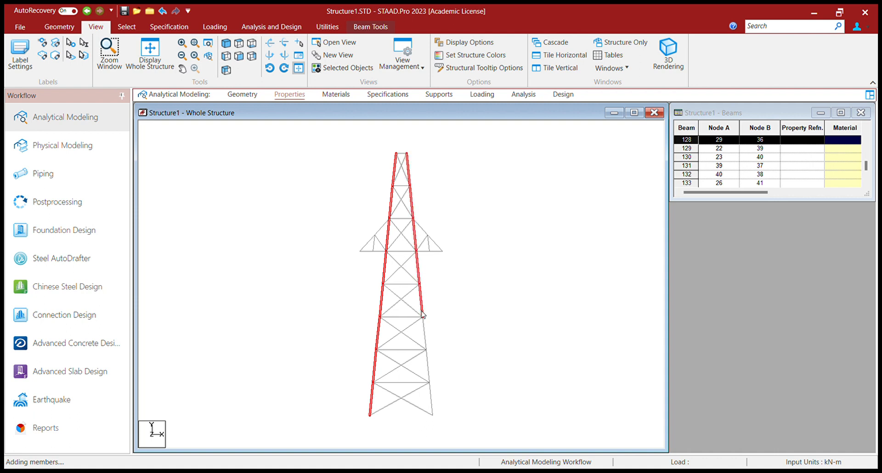
left_click(425, 333, "ctrl")
left_click(428, 367, "ctrl")
left_click(429, 390, "ctrl")
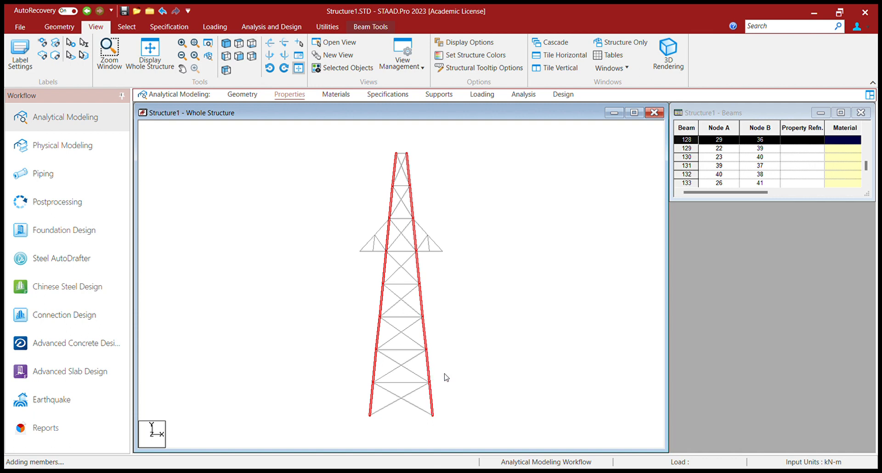
Remove the cross bracing of all eight tower panels from the selection in the side view, leaving only the four legs selected.
left_click(226, 45)
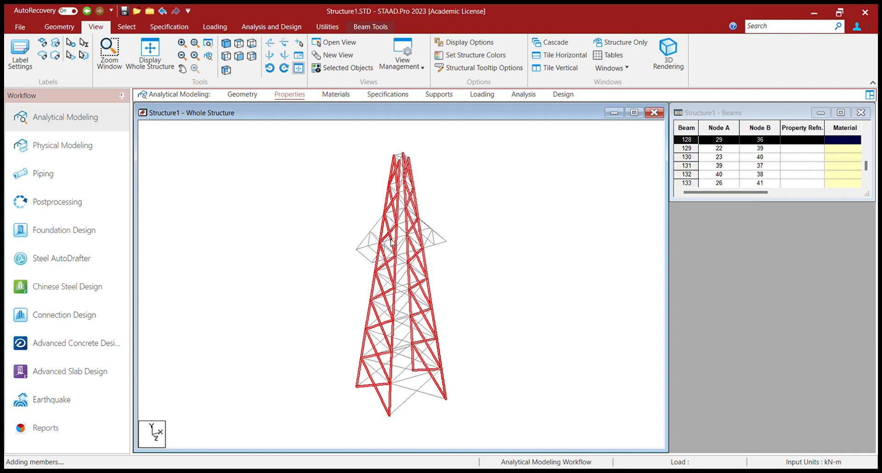
left_click(227, 57)
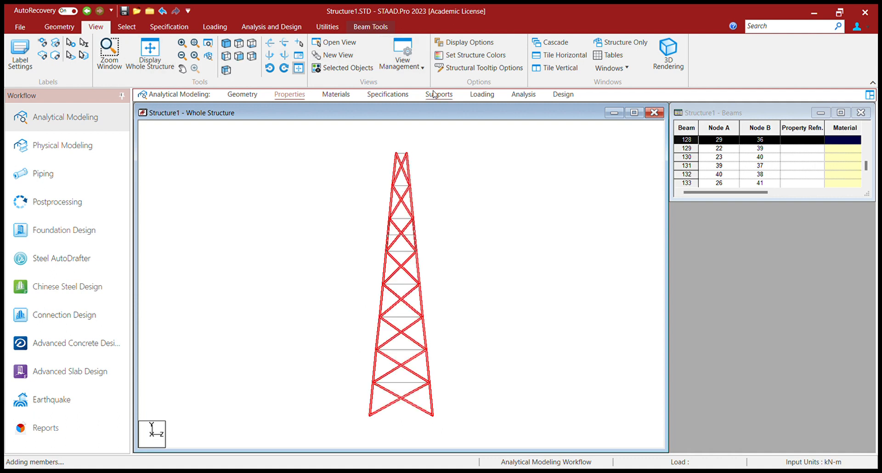
left_click(401, 165, "ctrl")
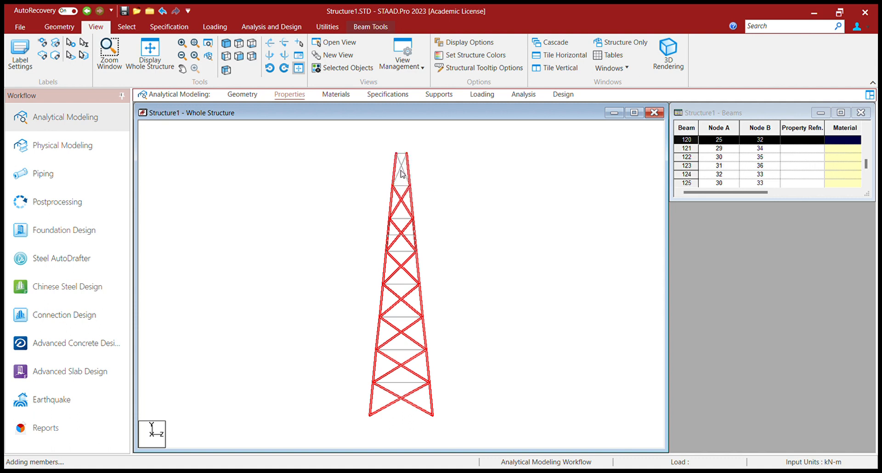
left_click(401, 202, "ctrl")
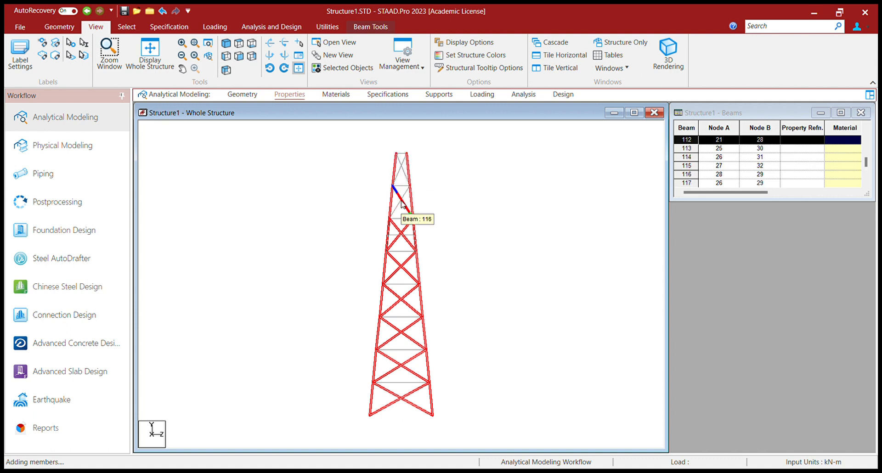
left_click(401, 232, "ctrl")
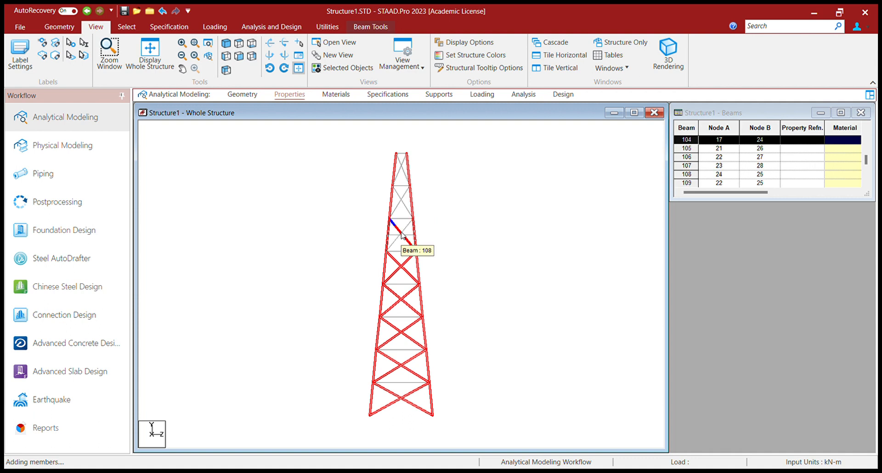
left_click(404, 272, "ctrl")
left_click(404, 298, "ctrl")
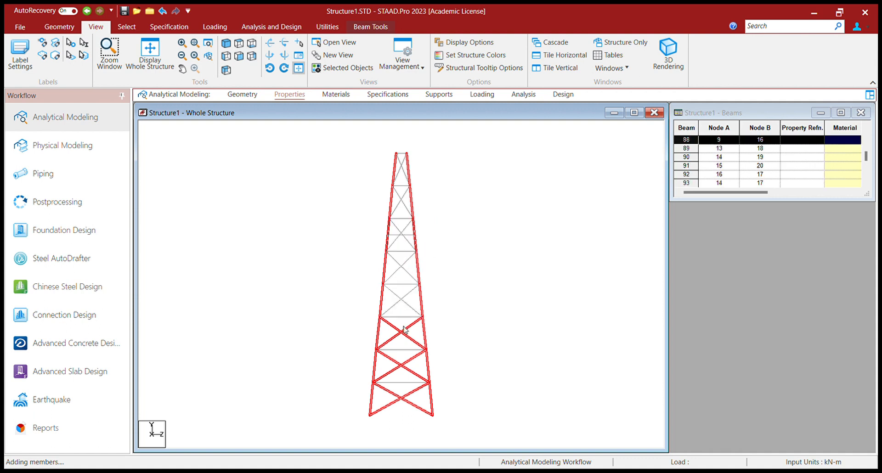
left_click(404, 341, "ctrl")
left_click(402, 356, "ctrl")
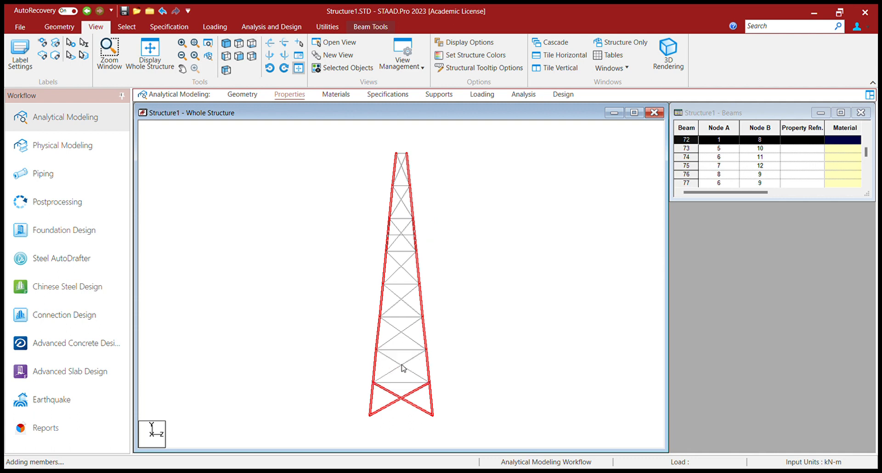
left_click(404, 401, "ctrl")
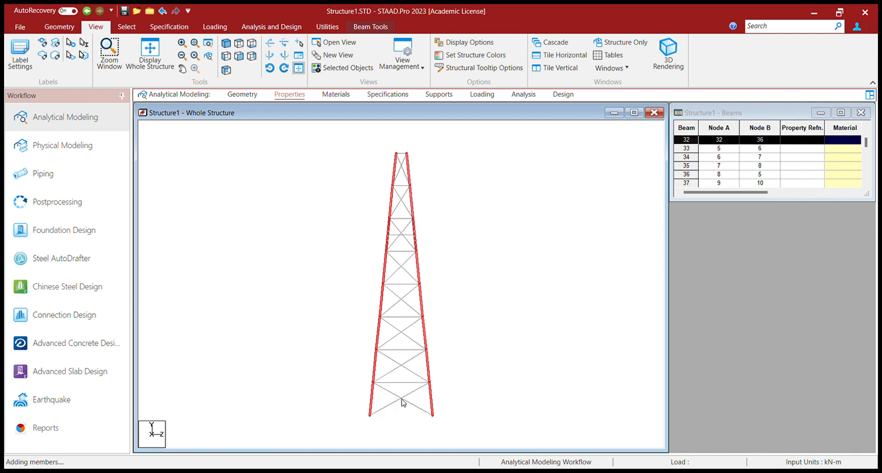
left_click(227, 44)
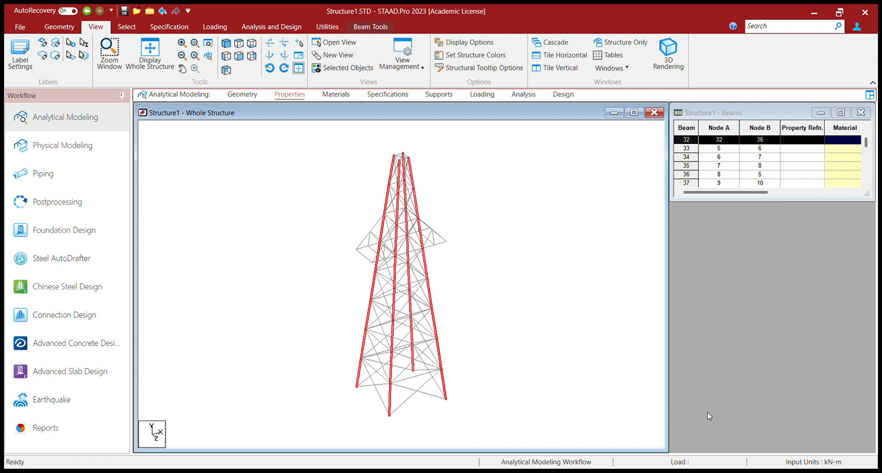
Assign a steel section property to the selected leg members and check which members carry it.
left_click(482, 346)
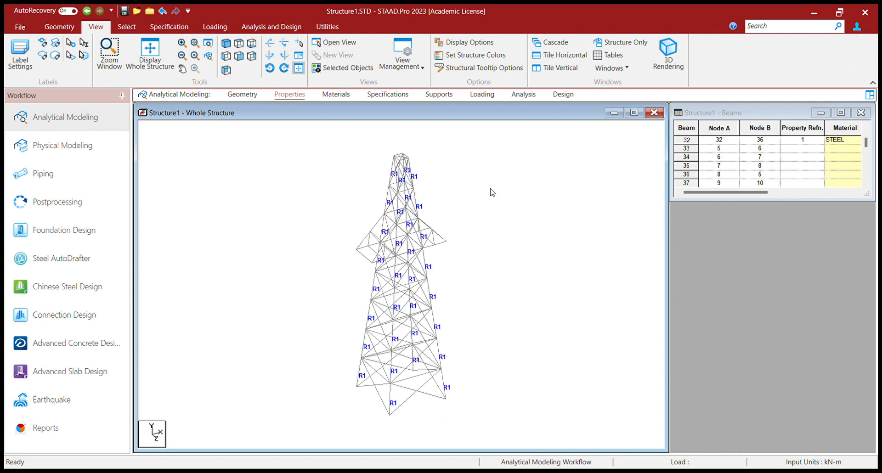
left_click(726, 253)
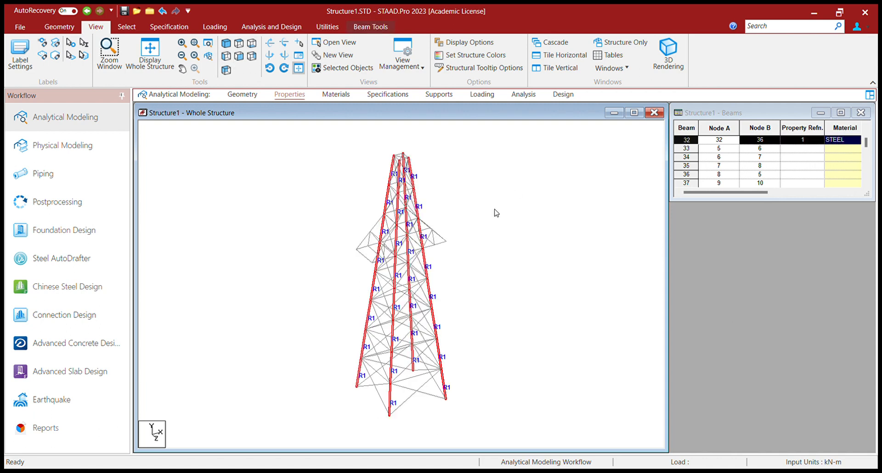
left_click(717, 260)
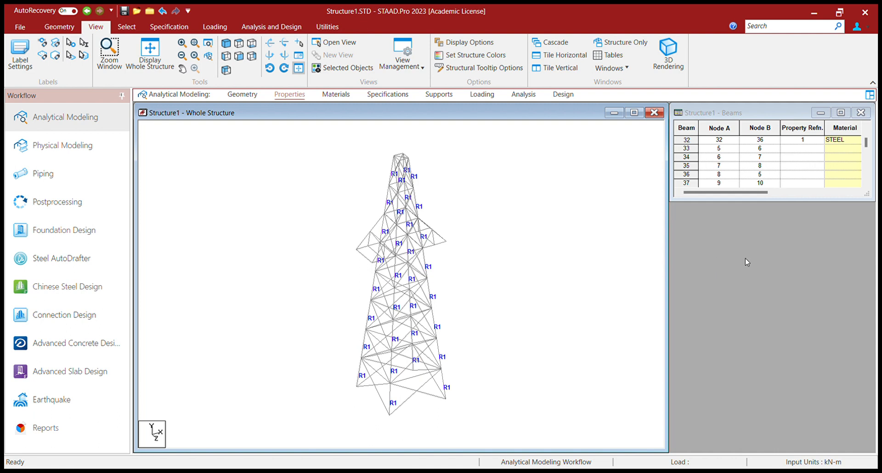
Select all members with missing properties and assign them the second steel section property.
left_click(124, 28)
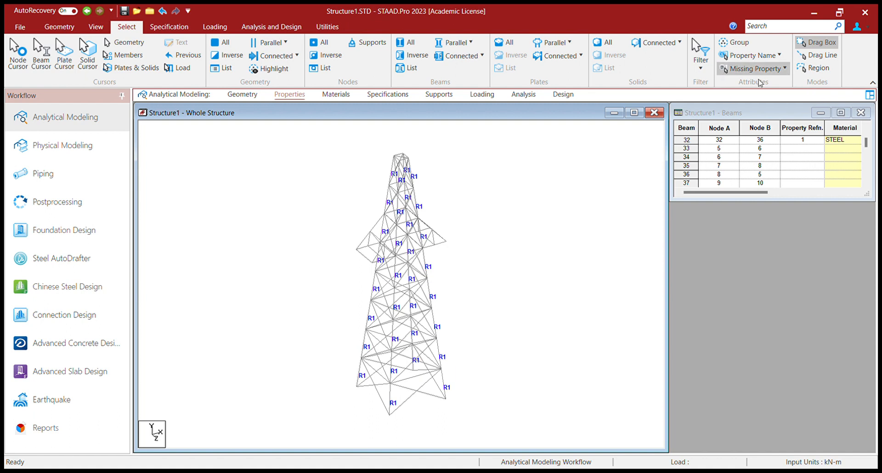
left_click(722, 72)
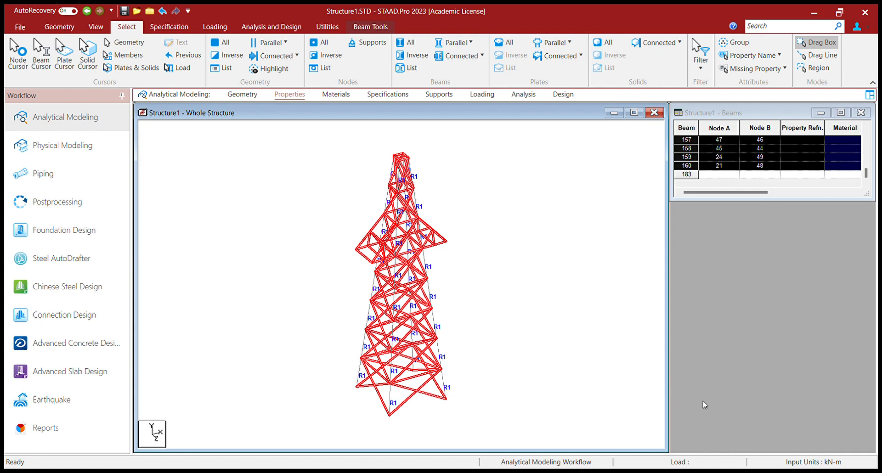
left_click(776, 364)
left_click(503, 312)
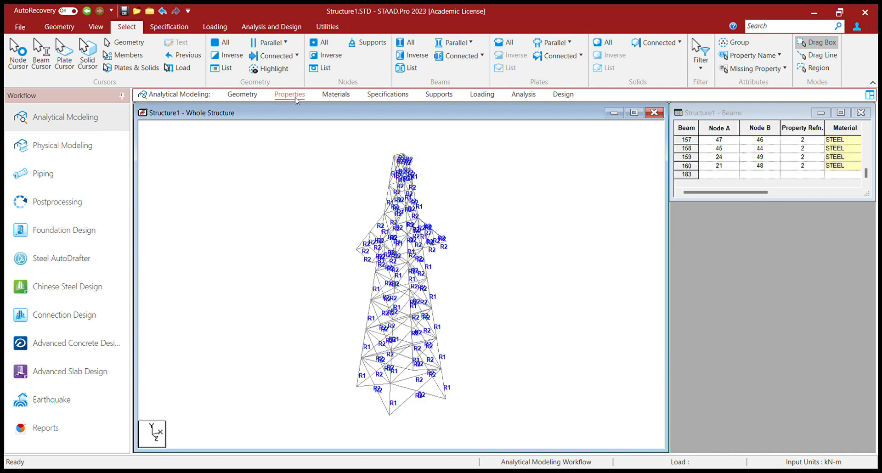
Open a 3D rendering of the tower, inspect its sections up close and close the rendering.
left_click(96, 28)
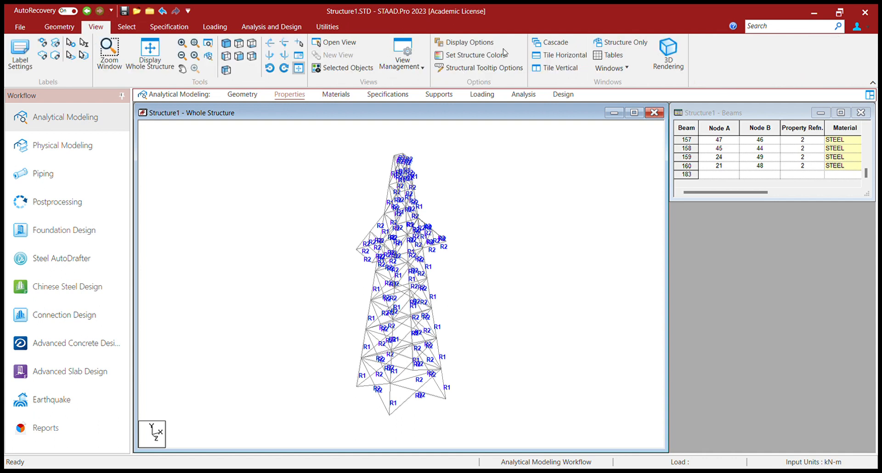
left_click(668, 50)
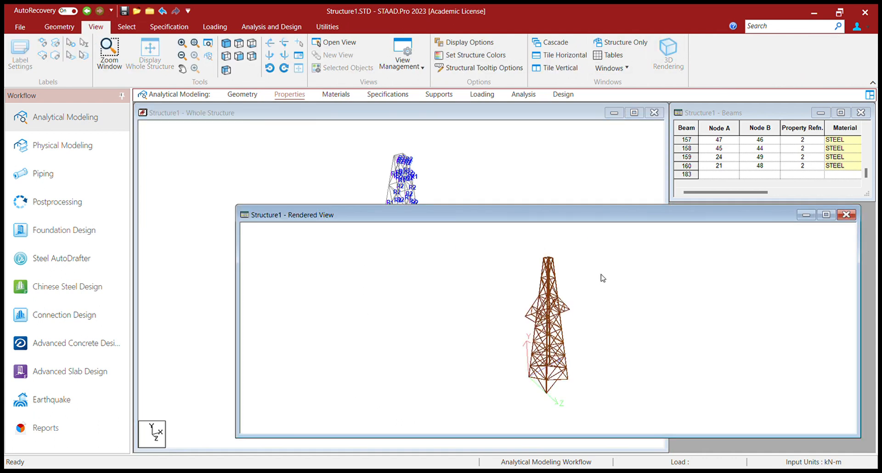
left_click_drag(564, 216, 422, 173)
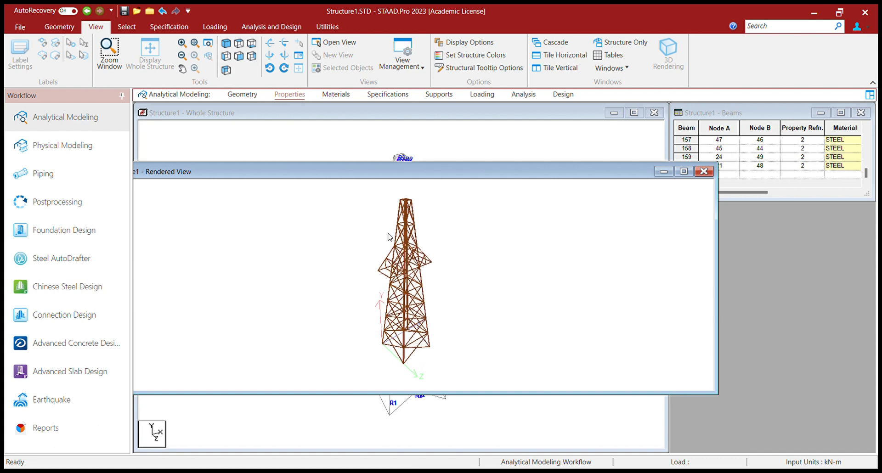
scroll(388, 237, "up", 5)
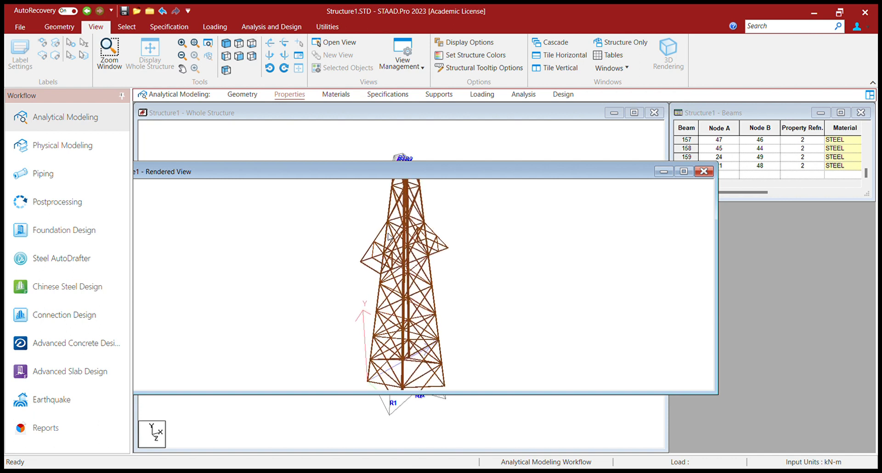
scroll(388, 237, "up", 2)
left_click(705, 172)
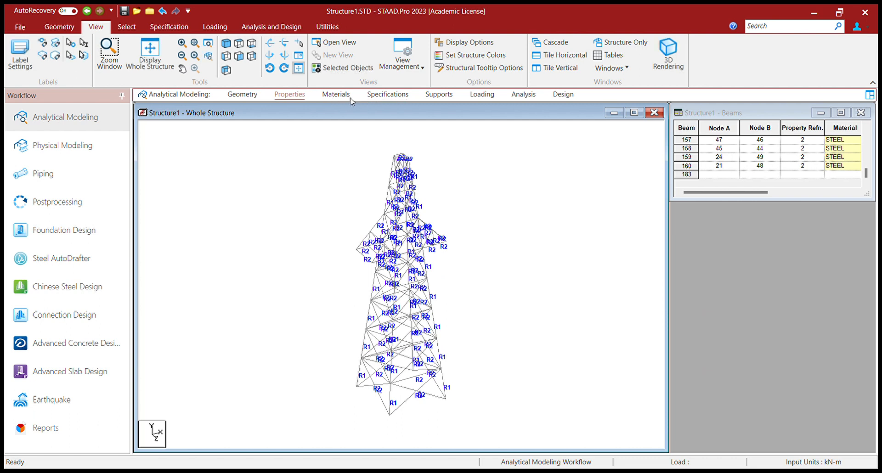
Review the materials and specifications assigned to the tower members and open the support definitions.
left_click(335, 95)
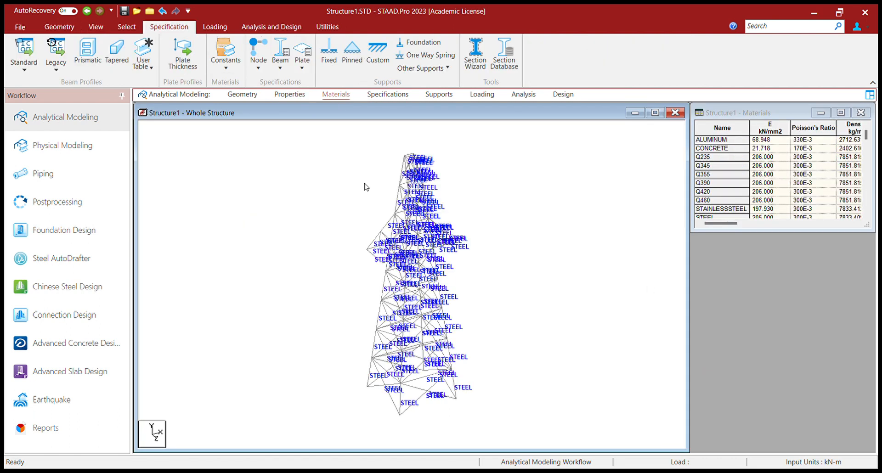
left_click(388, 95)
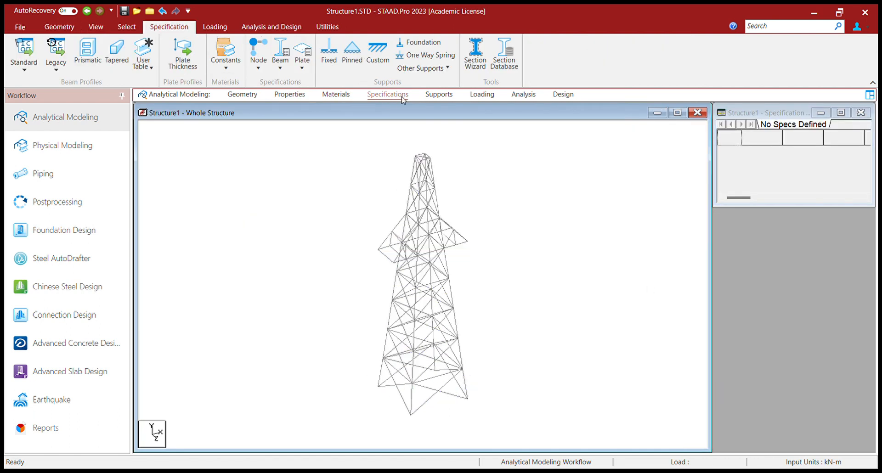
left_click(439, 96)
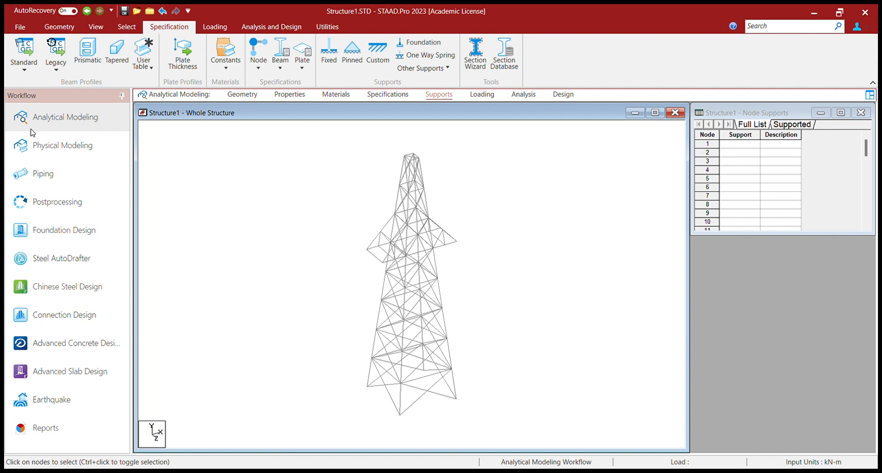
Select the four base nodes of the tower in the front view and assign fixed supports to them.
left_click(96, 27)
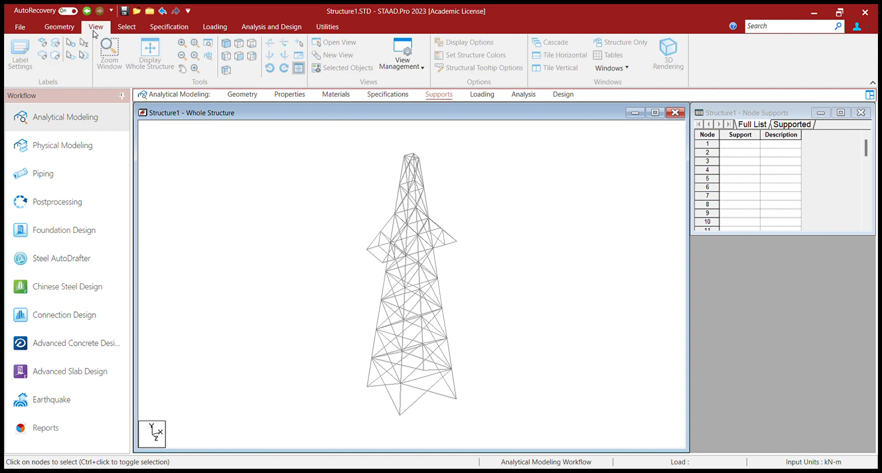
left_click(239, 55)
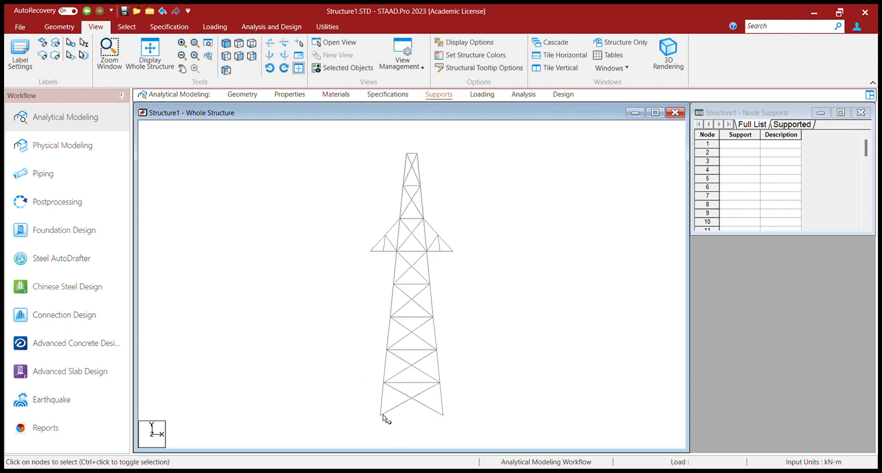
left_click(126, 26)
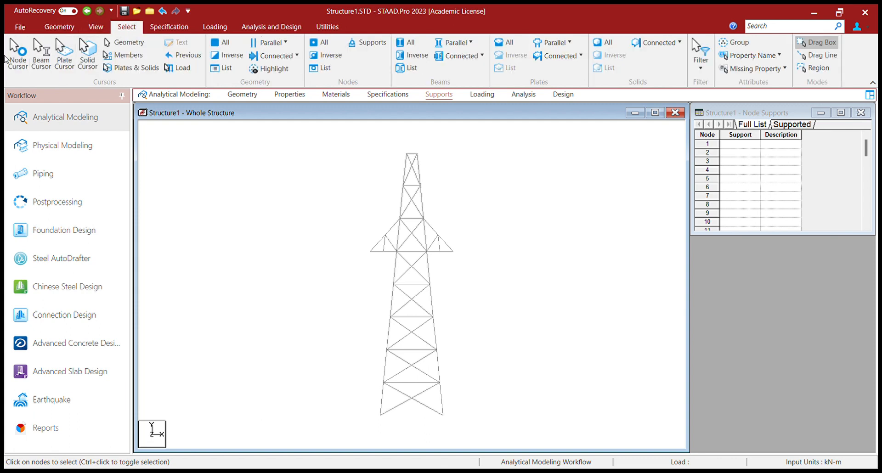
left_click(20, 62)
left_click(380, 415)
left_click(443, 415, "ctrl")
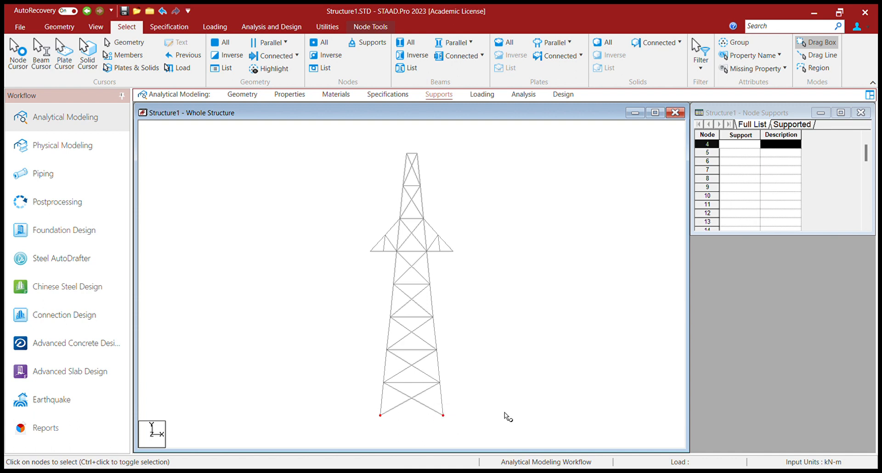
left_click(95, 26)
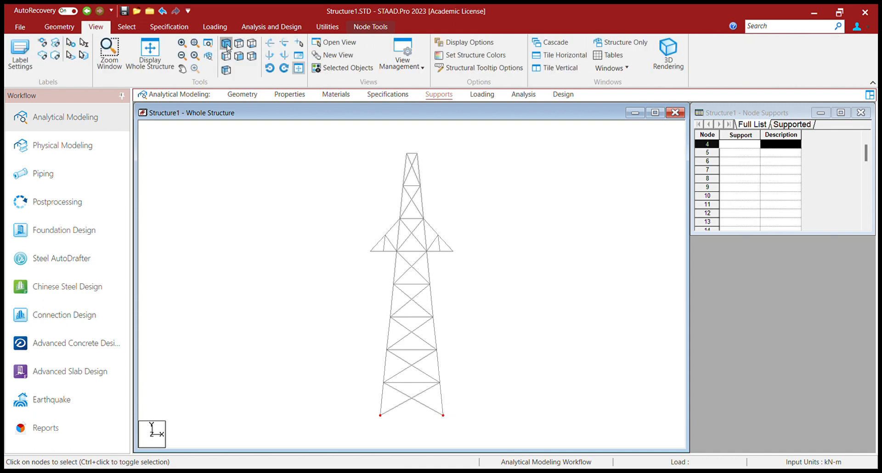
left_click(226, 43)
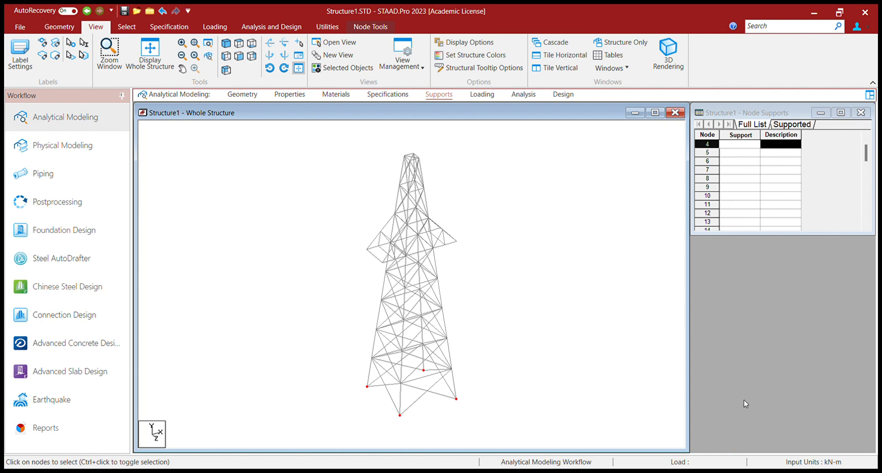
left_click(786, 383)
Create the dead load case DL and assign its load to all tower members.
left_click(482, 95)
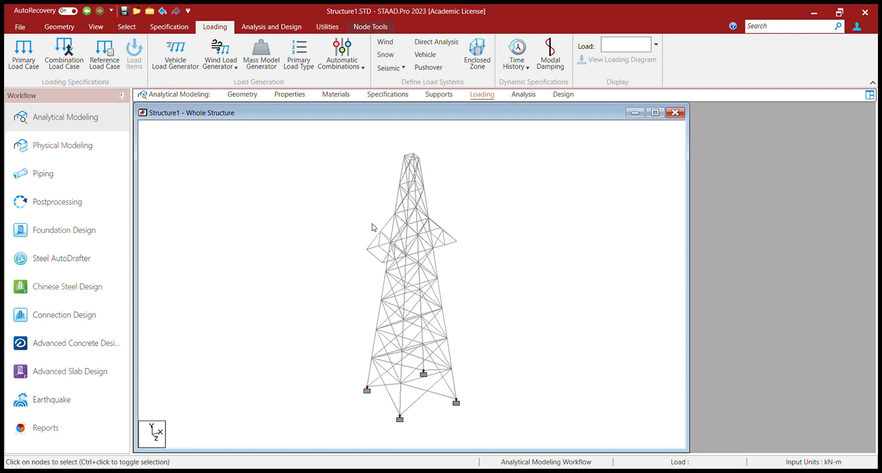
key("Up")
key("Escape")
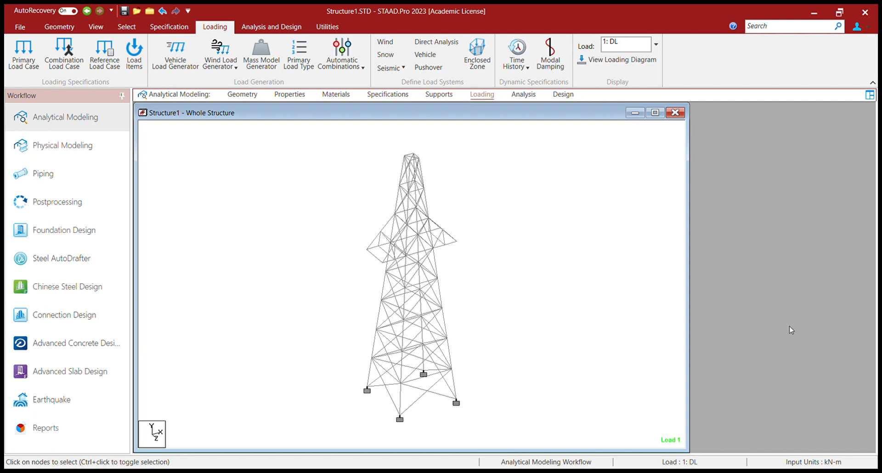
key("ctrl+a")
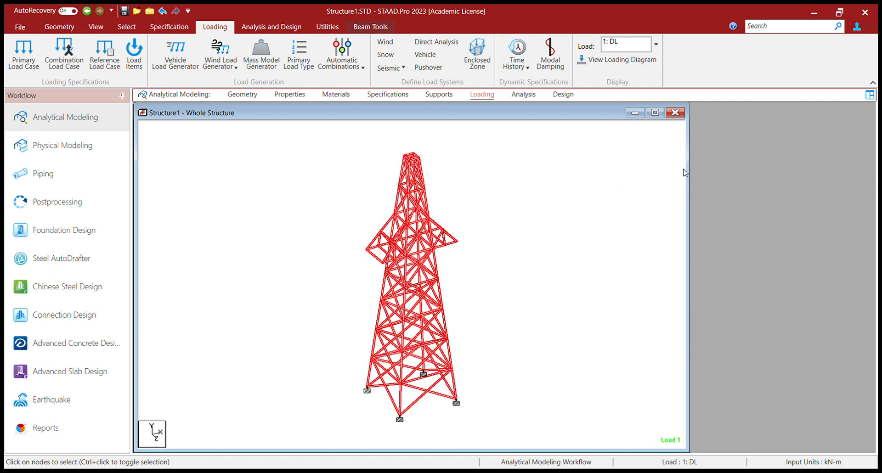
left_click(581, 203)
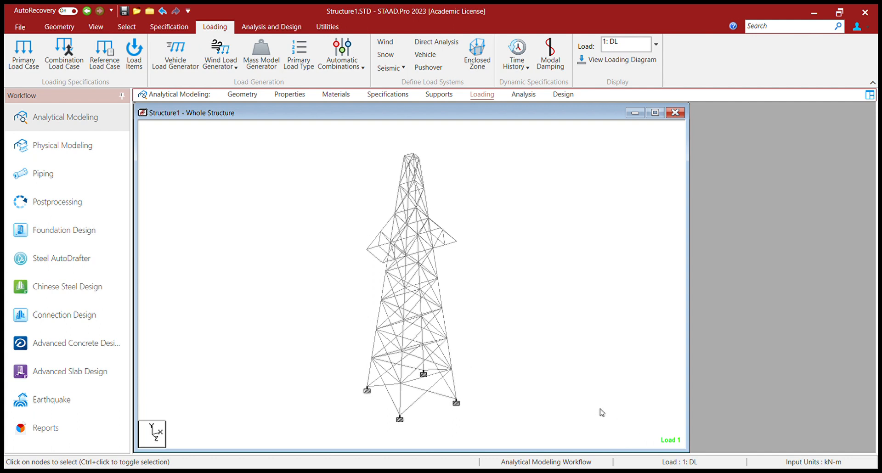
Create the wind load case WL and apply generated wind loads over the whole tower.
key("Up")
key("ctrl+a")
left_click(590, 329)
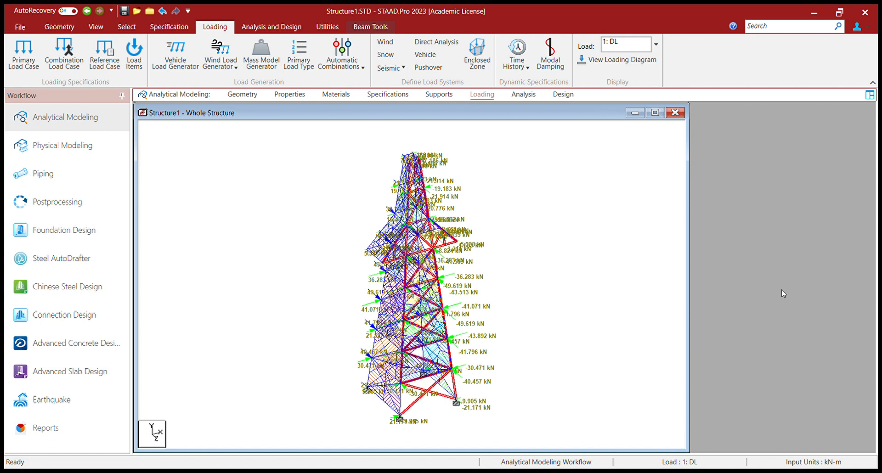
left_click(645, 282)
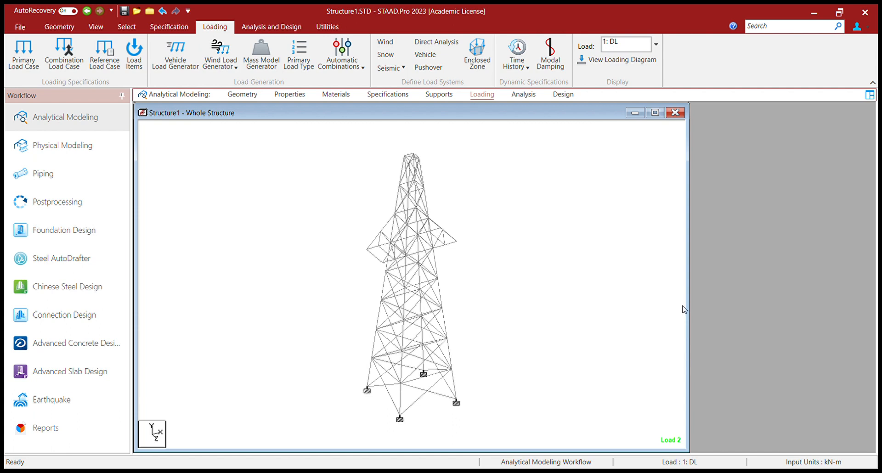
left_click(616, 435)
Go through the analysis setup and assign the design parameters to all tower members.
left_click(522, 96)
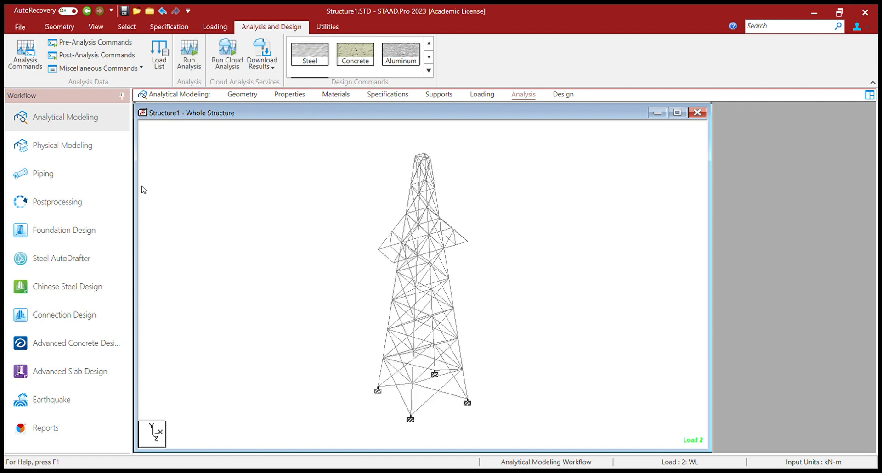
left_click(562, 95)
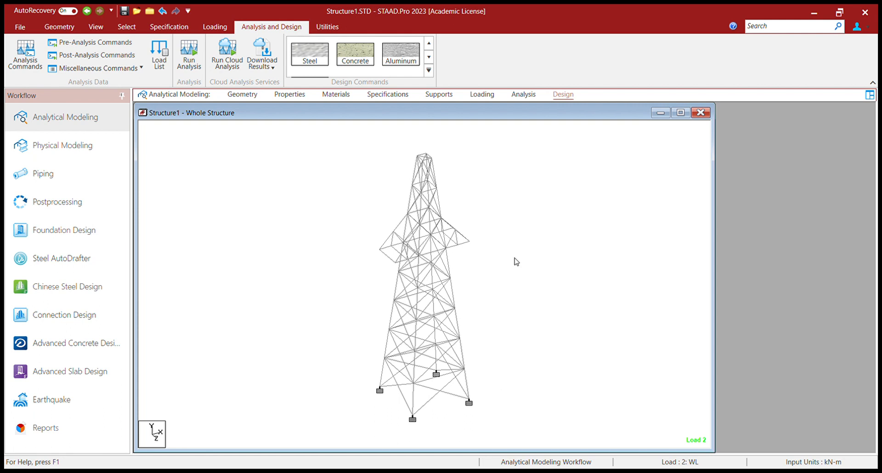
left_click(510, 381)
key("ctrl+a")
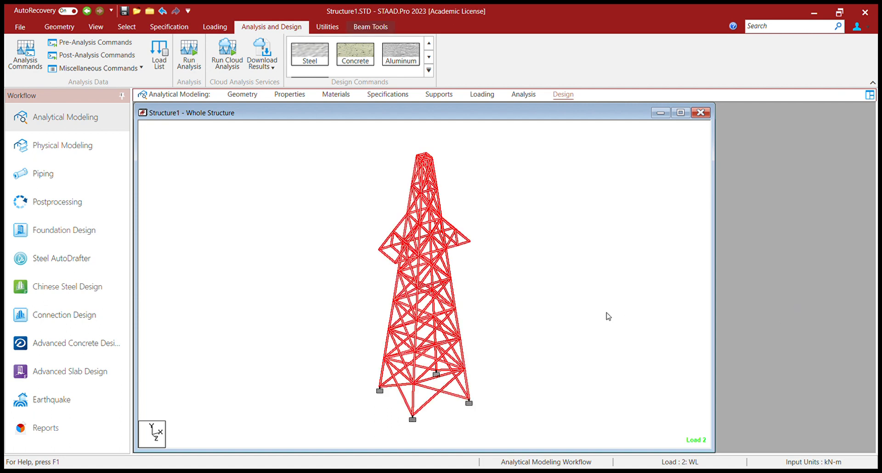
left_click(606, 312)
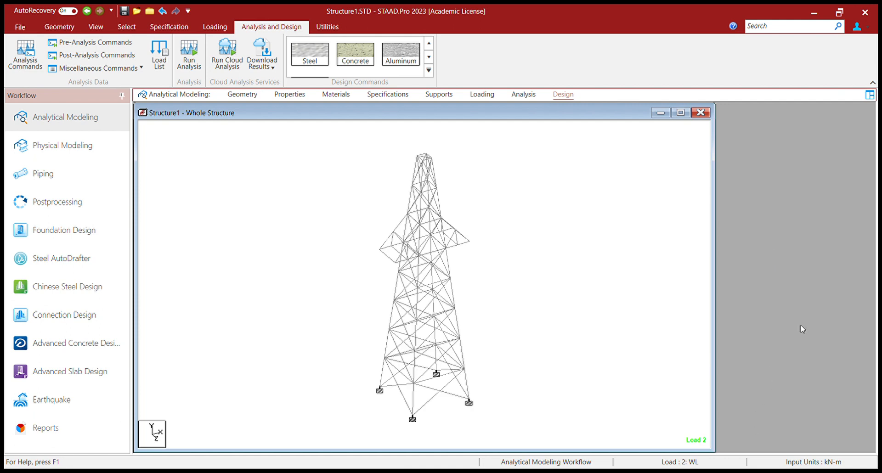
Select all tower members again and assign the remaining design commands to them.
key("ctrl+a")
key("Escape")
key("ctrl+a")
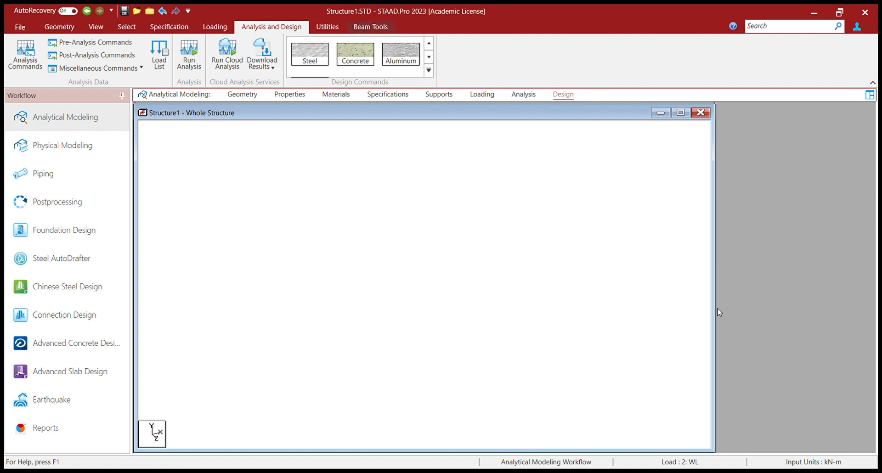
key("Escape")
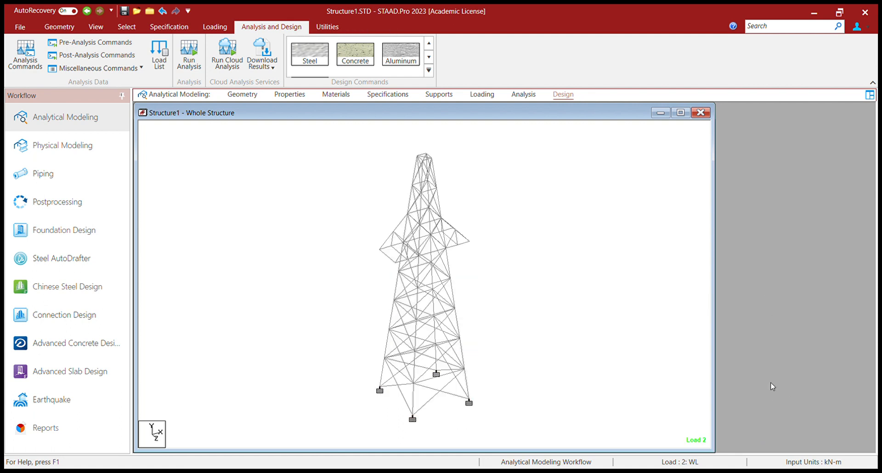
key("ctrl+a")
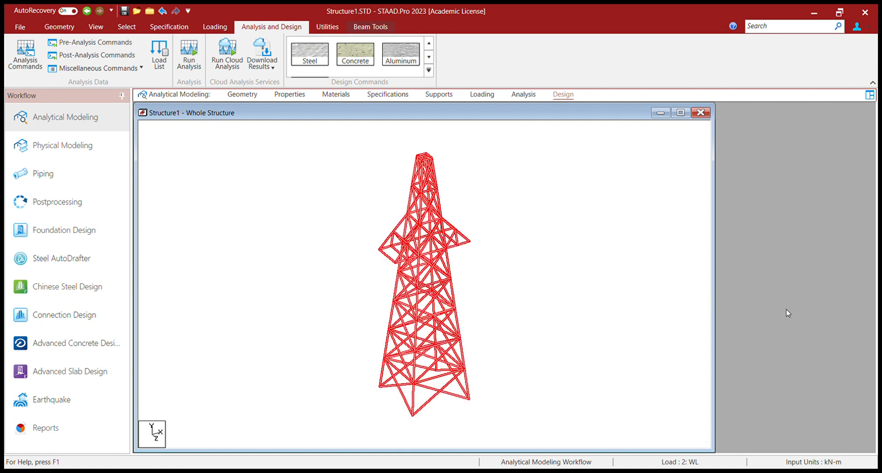
left_click(626, 367)
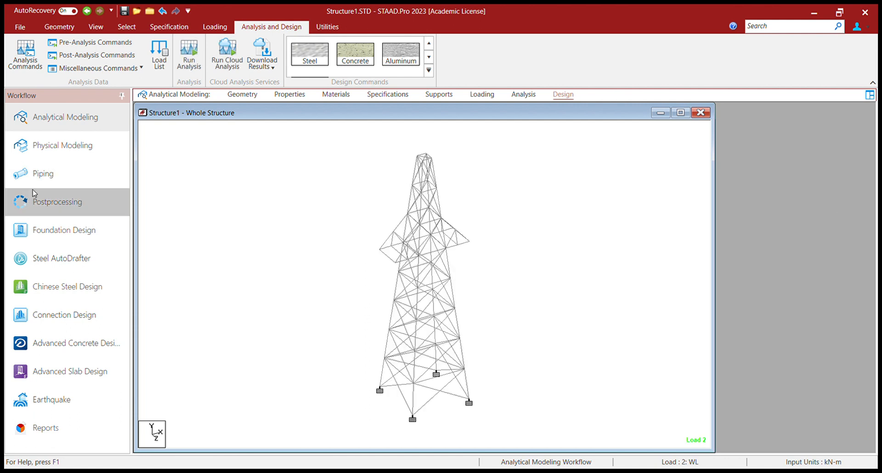
Open the postprocessing results and examine the tower's displacement under load cases DL and WL, then hide the displaced shape.
left_click(58, 202)
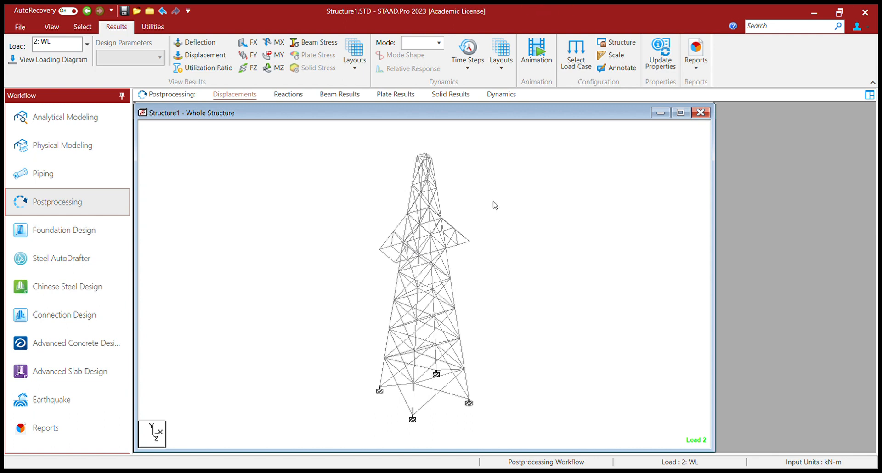
left_click(459, 326)
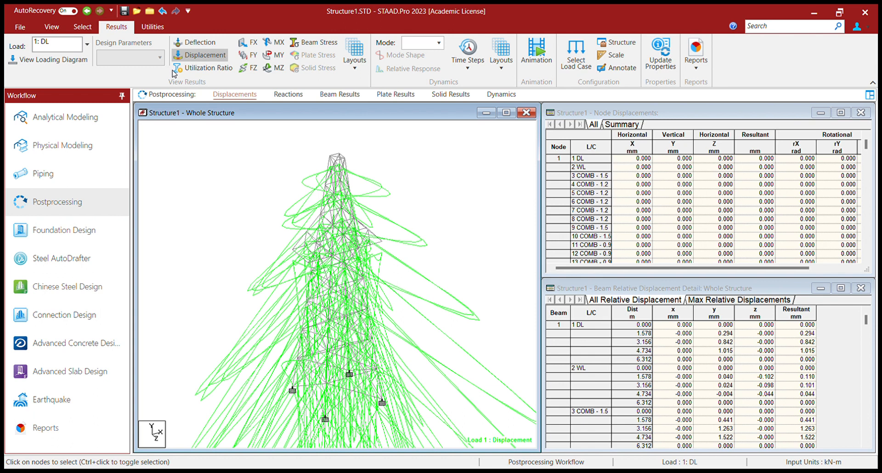
key("Down")
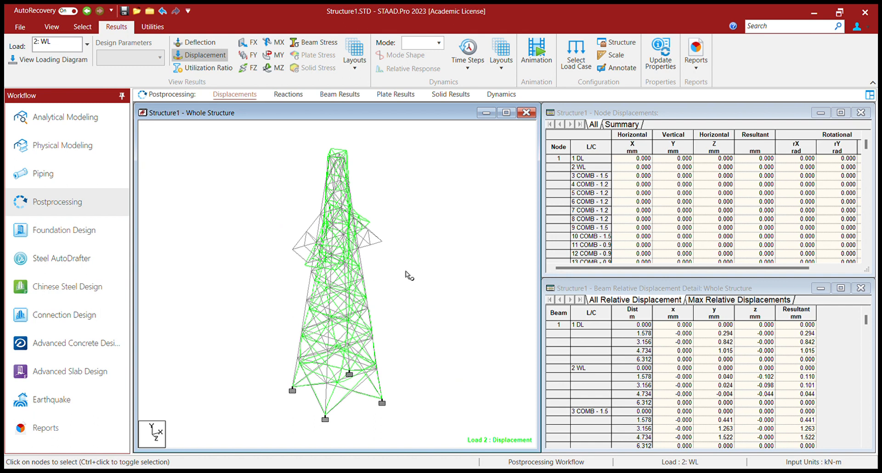
scroll(407, 275, "up", 1)
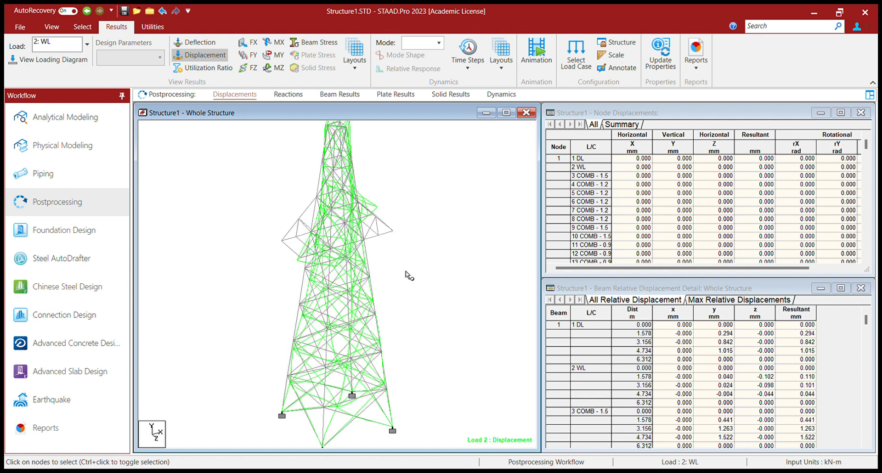
scroll(407, 275, "down", 2)
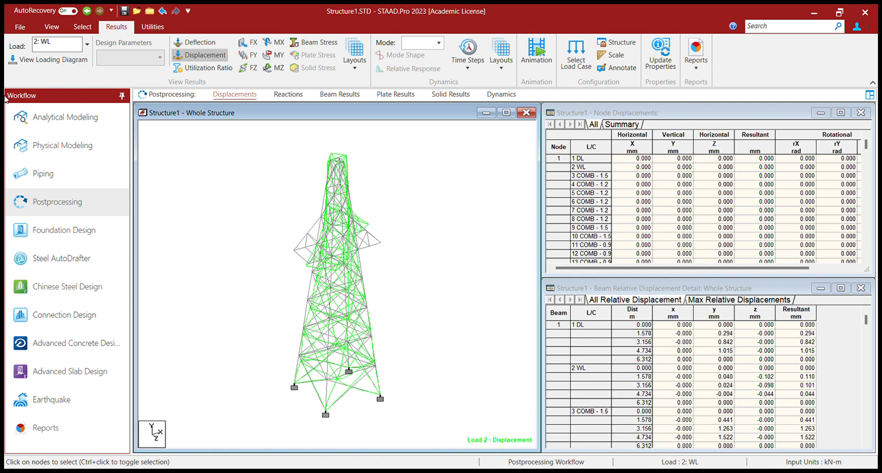
left_click(201, 55)
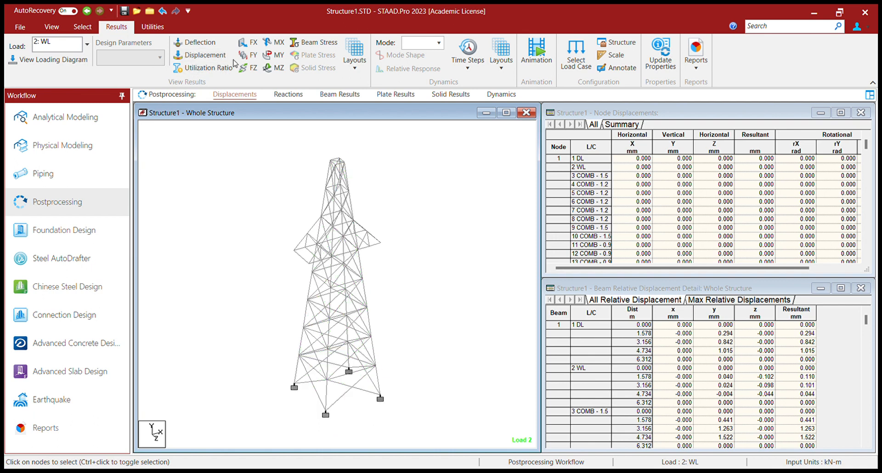
Display the shear Y and bending Z diagrams of the tower for load case WL and hide them again.
left_click(248, 55)
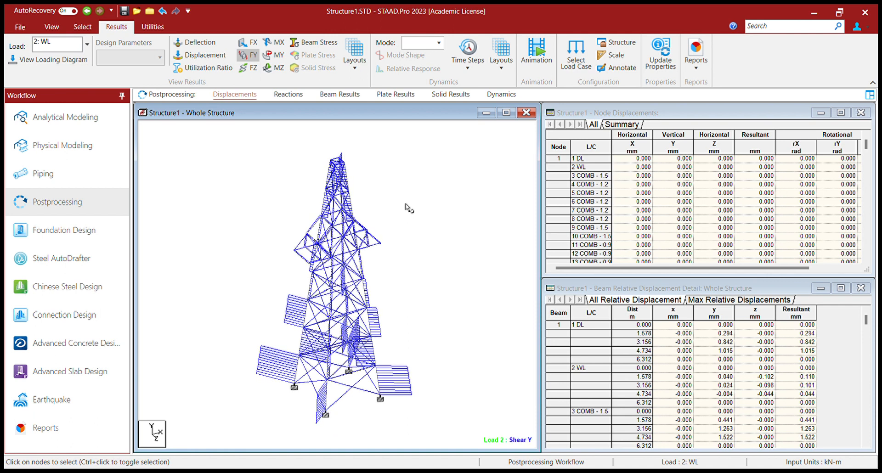
left_click(274, 68)
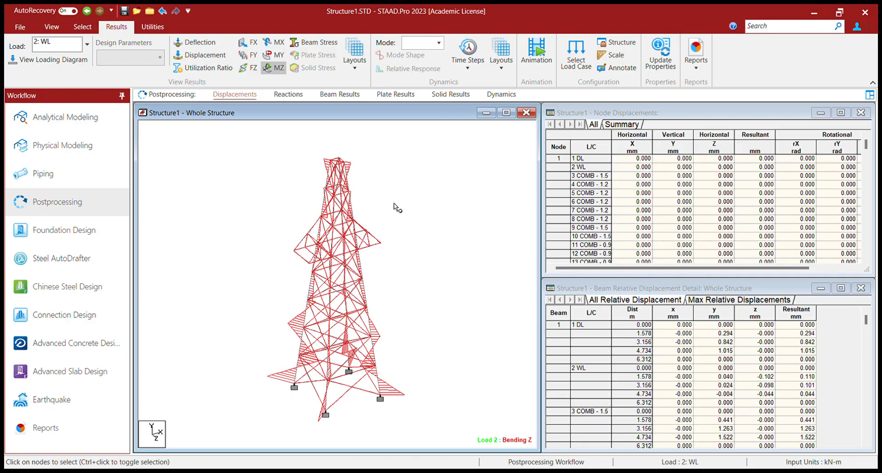
left_click(273, 68)
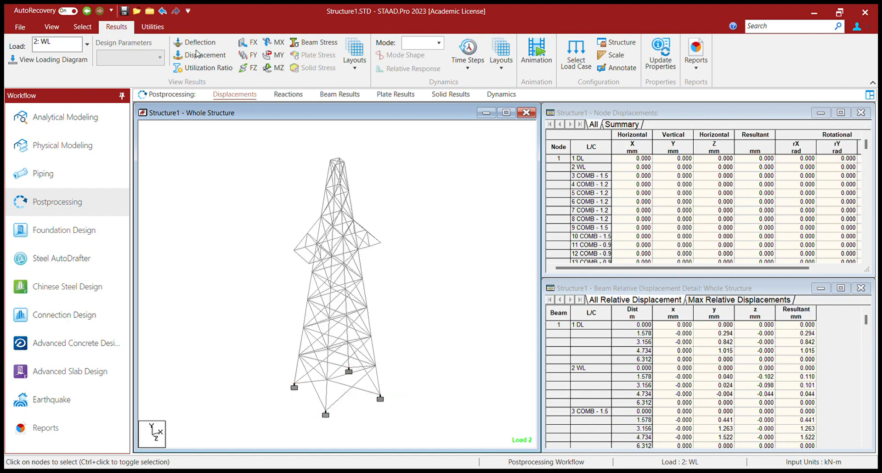
View the beam stress diagram for load case WL, hide it and animate the tower's displacement.
left_click(314, 42)
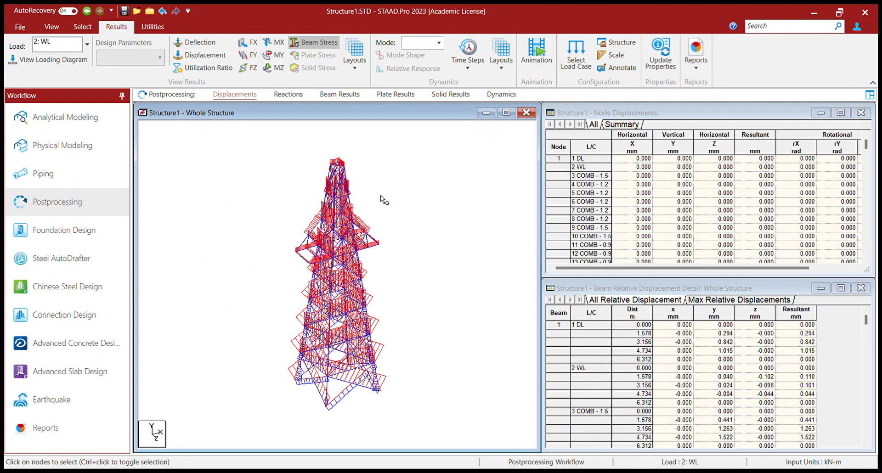
left_click(301, 44)
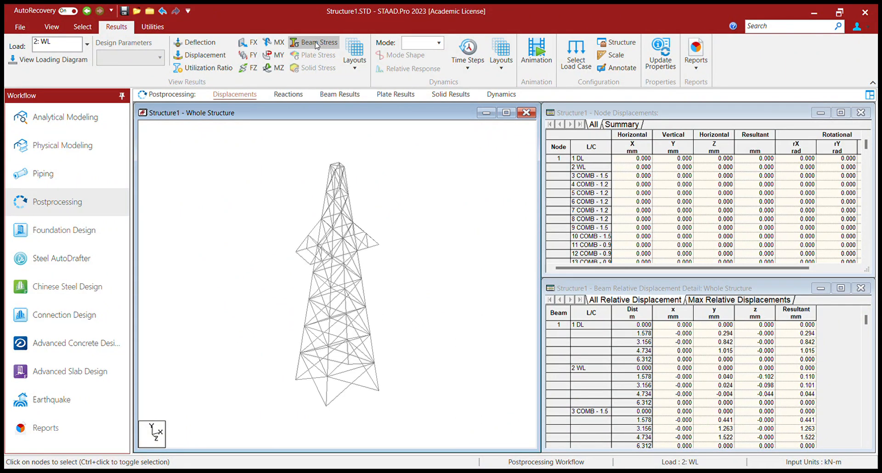
left_click(535, 53)
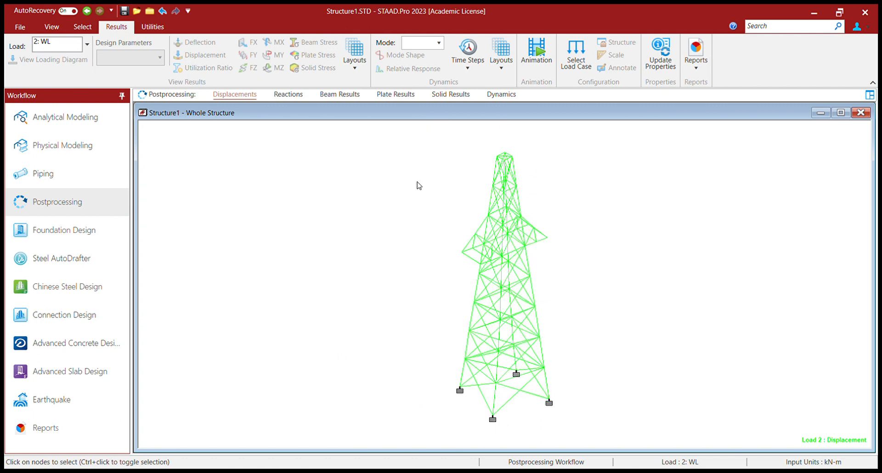
Close the displacement animation and view the tower's support reaction and beam force result tables.
left_click(861, 113)
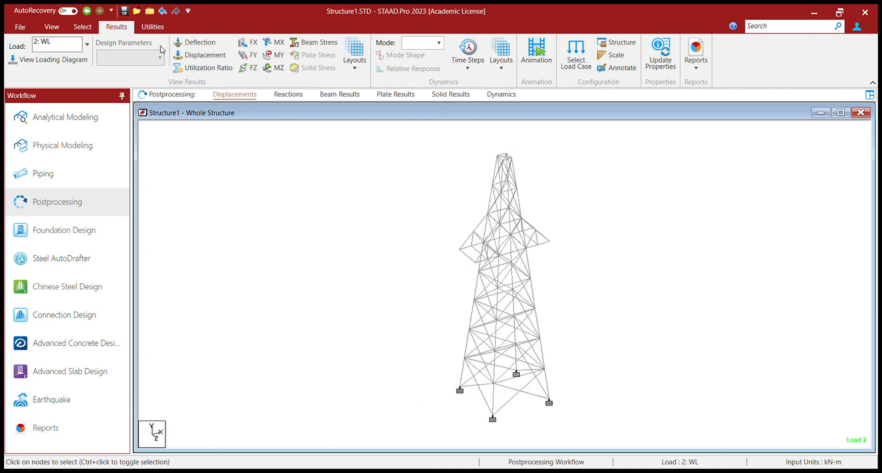
left_click(289, 98)
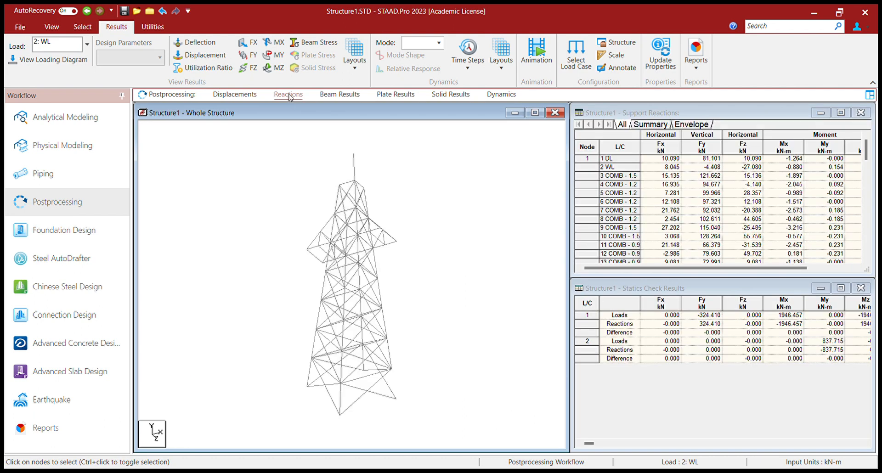
left_click(352, 97)
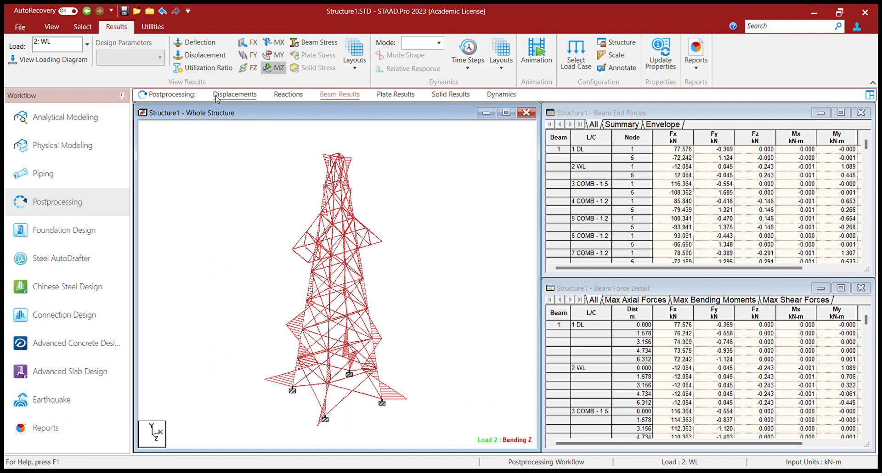
Display the utilization ratios of the tower members and examine them around the cross-arms.
left_click(201, 70)
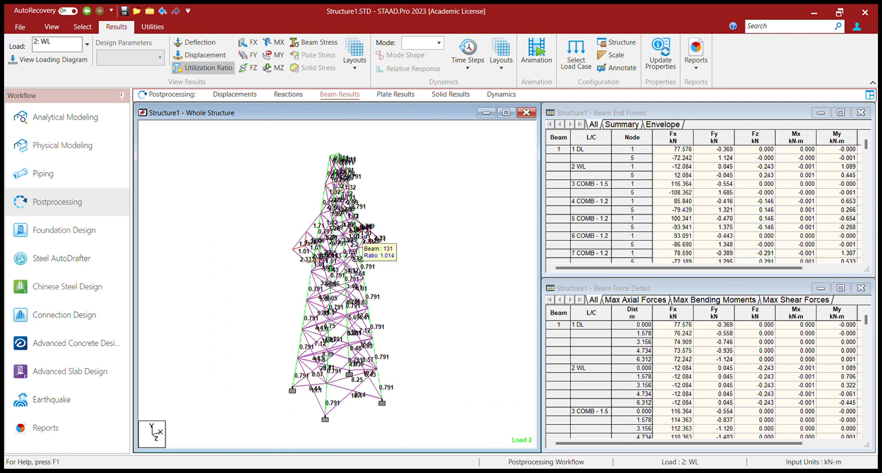
mouse_move(368, 238)
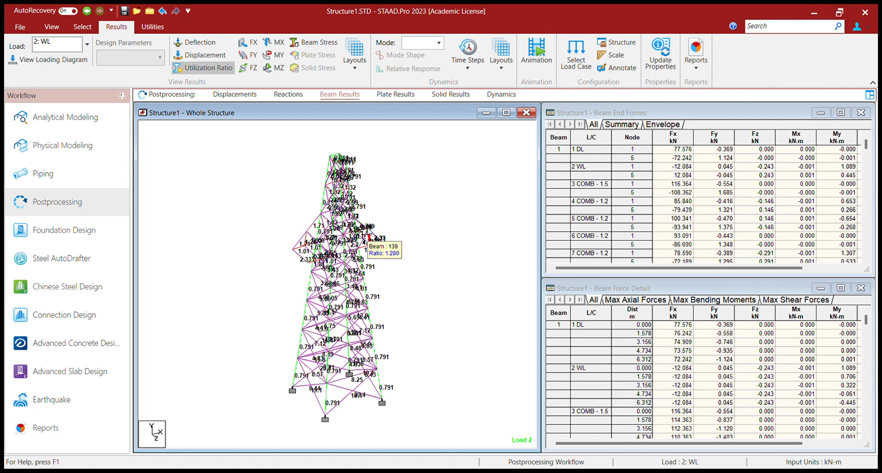
scroll(369, 238, "up", 5)
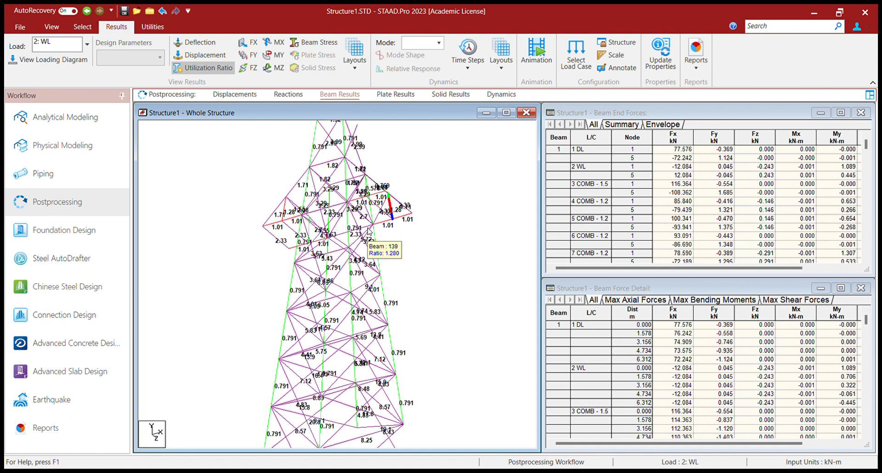
scroll(368, 232, "down", 6)
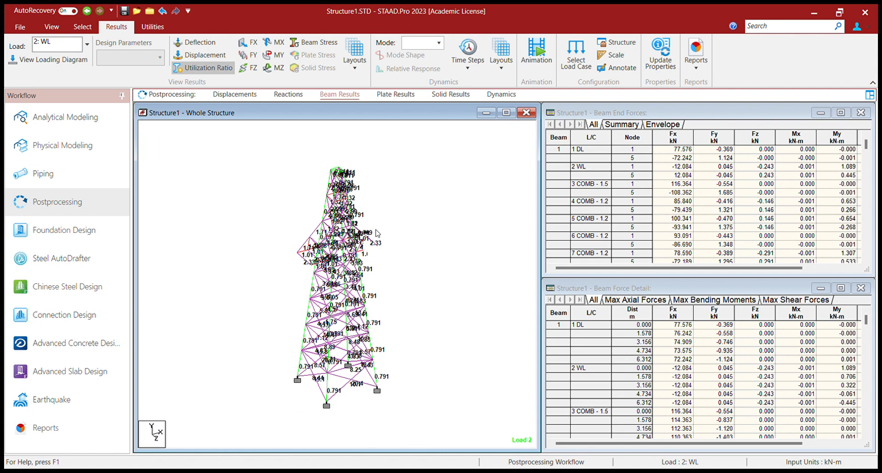
left_click(152, 29)
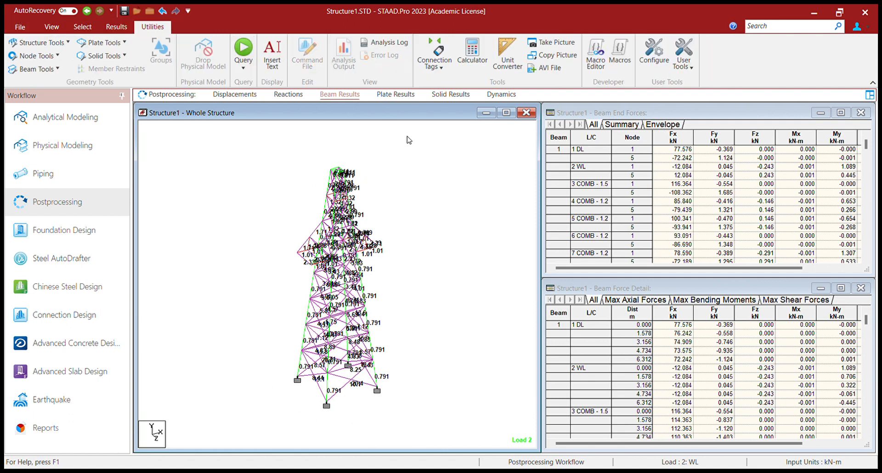